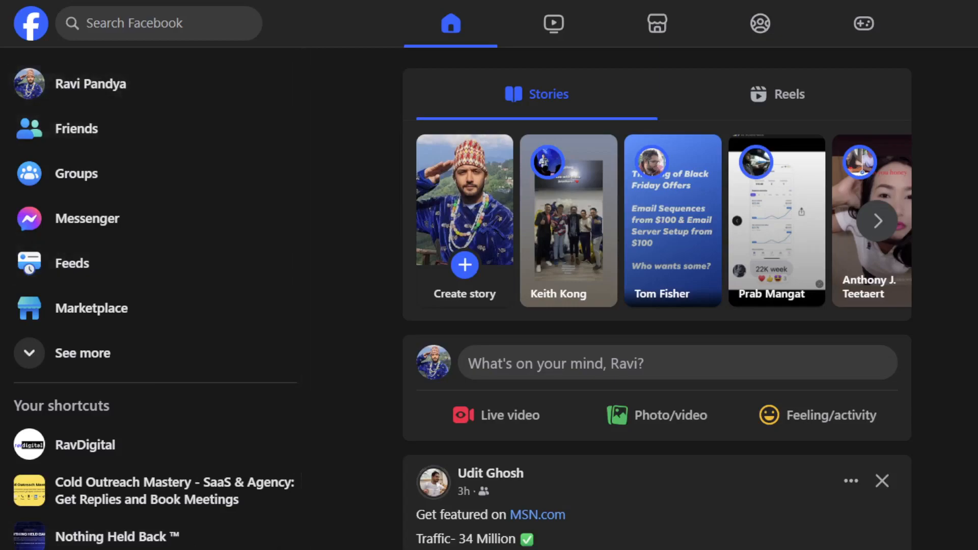
Step: Search Facebook for "marketing agency owners" and filter the results to People
{"action": "left_click", "coordinate": [134, 23]}
{"action": "type", "text": "marketing agency owners"}
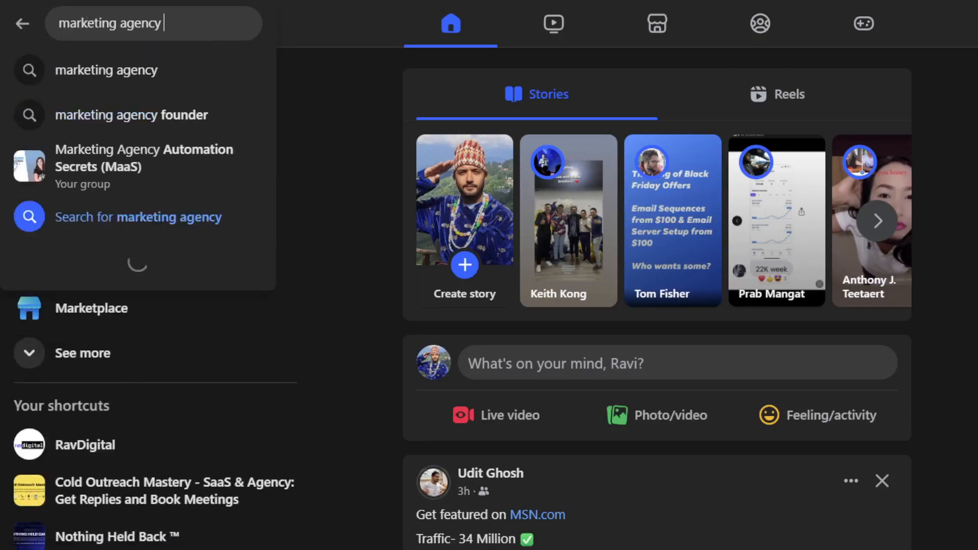
{"action": "key", "text": "Return"}
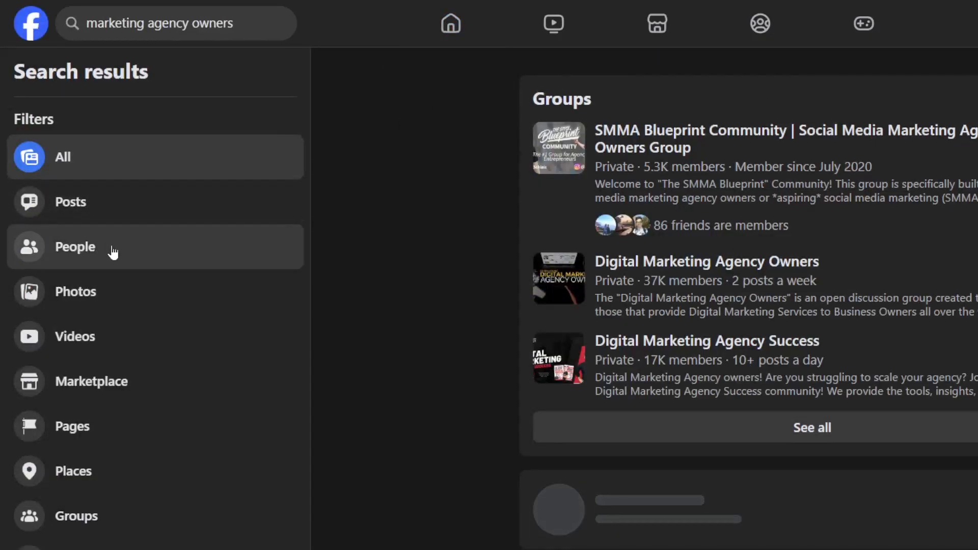
{"action": "left_click", "coordinate": [156, 246]}
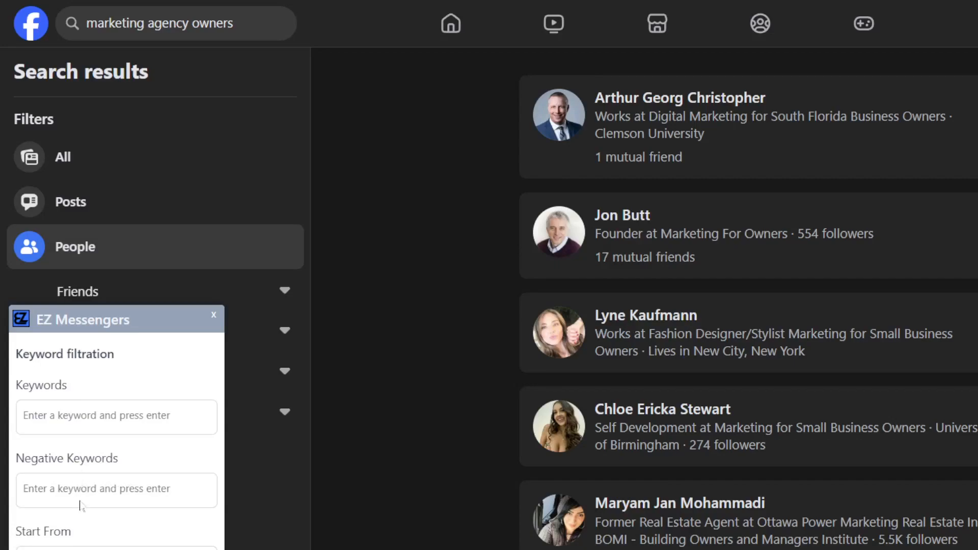
Step: Set the keyword owner and the negative keyword manager in EZ Messengers, and scrape the people results
{"action": "left_click", "coordinate": [171, 425]}
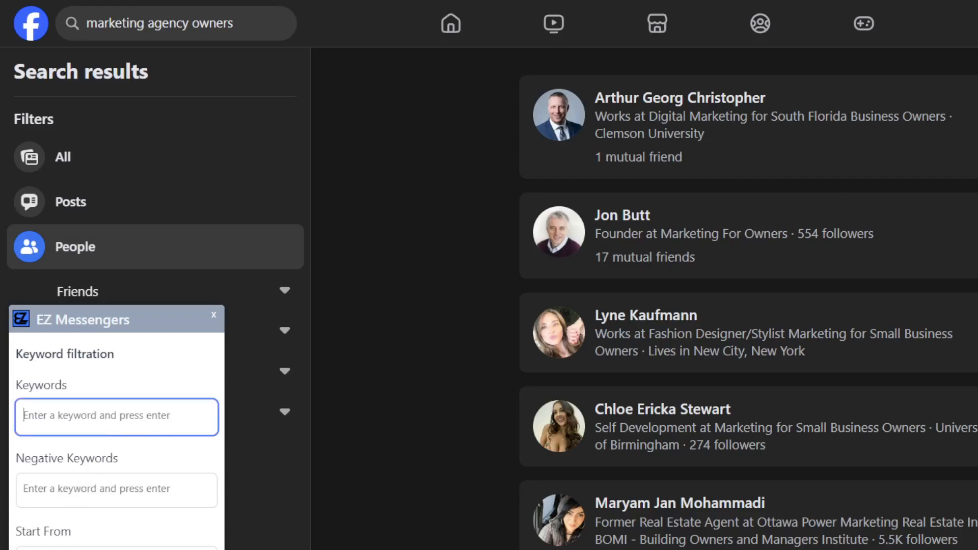
{"action": "type", "text": "owner"}
{"action": "key", "text": "Tab"}
{"action": "type", "text": "manager"}
{"action": "left_click", "coordinate": [74, 425]}
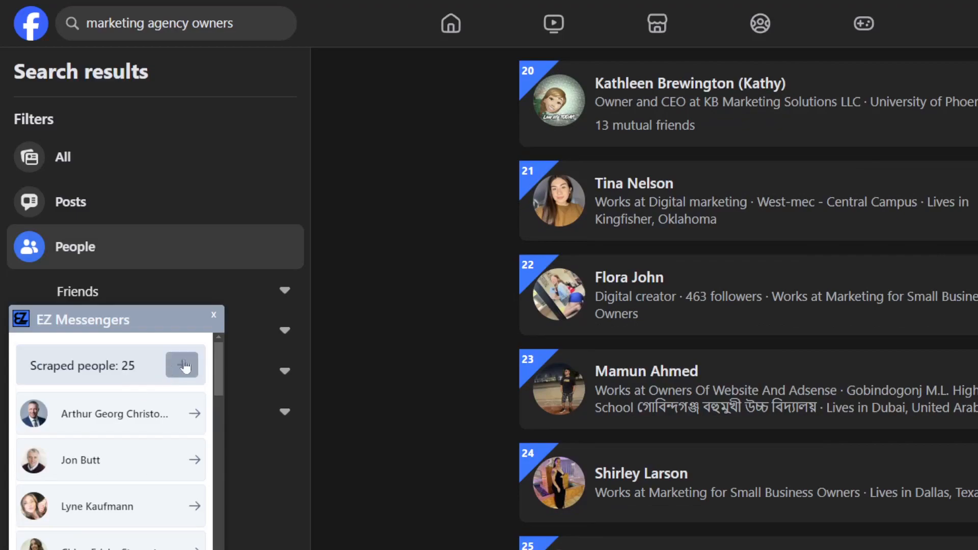
Step: Create a list named "marketing agency owners" from the scraped people
{"action": "right_click", "coordinate": [185, 366]}
{"action": "left_click", "coordinate": [182, 366]}
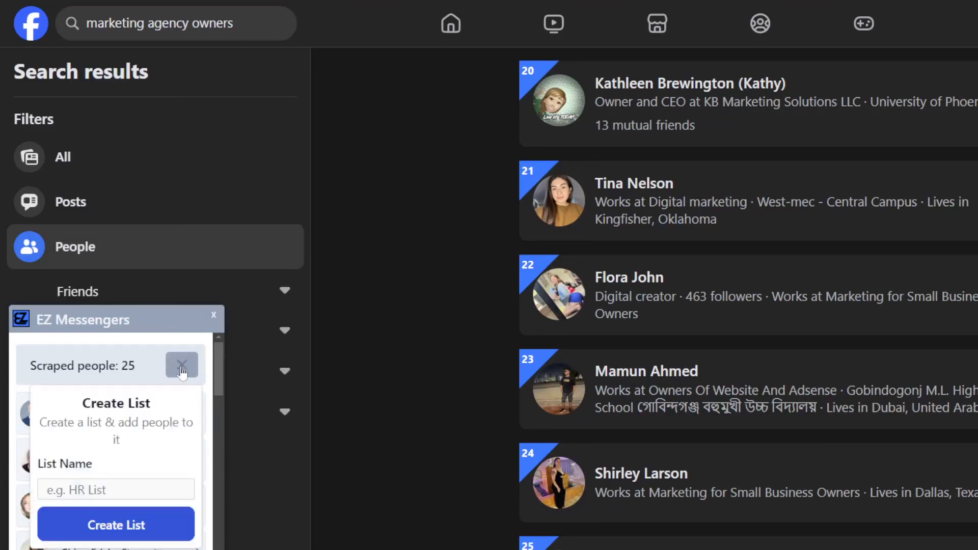
{"action": "type", "text": "marketi"}
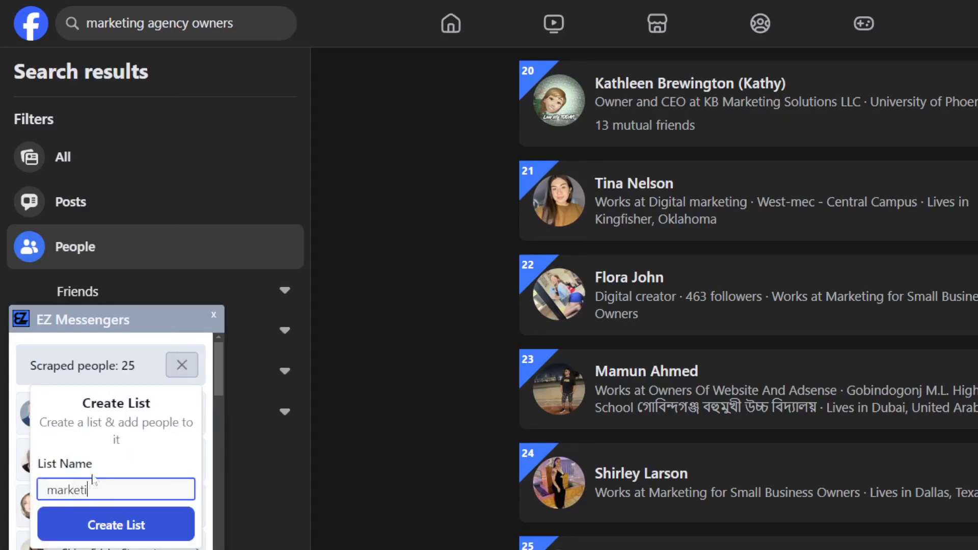
{"action": "type", "text": "ng agency owners"}
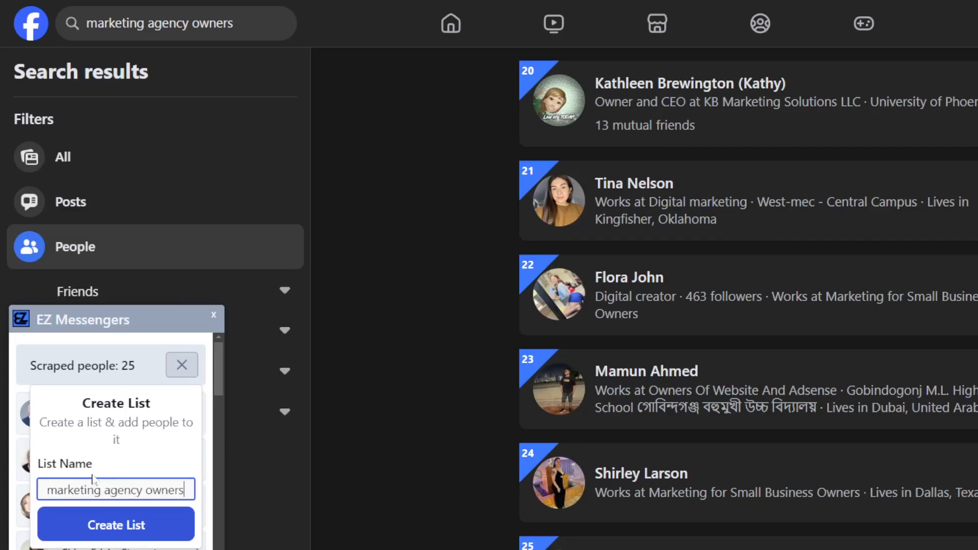
{"action": "key", "text": "Return"}
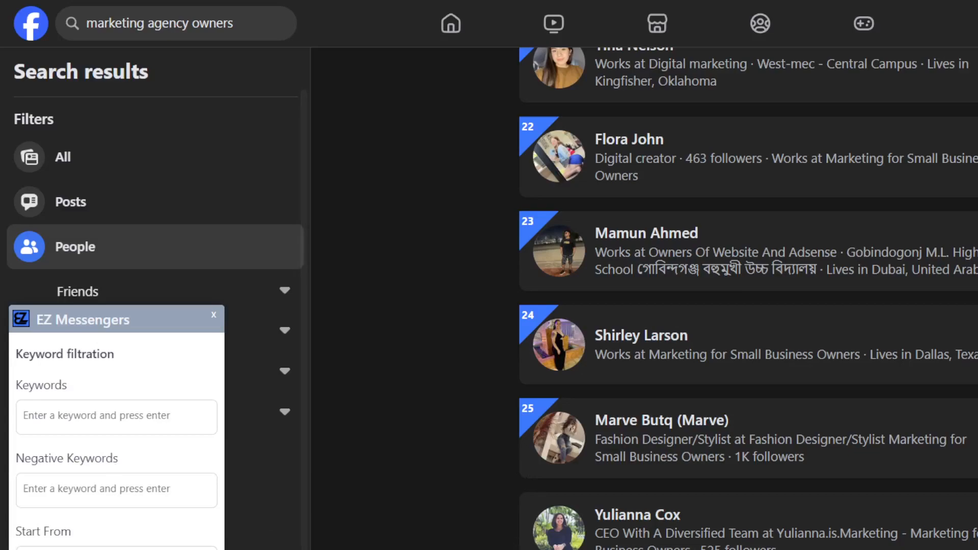
Step: Scrape the following people using the keywords owner, ceo, founder and the negative keywords manager, trainer
{"action": "left_click", "coordinate": [117, 549]}
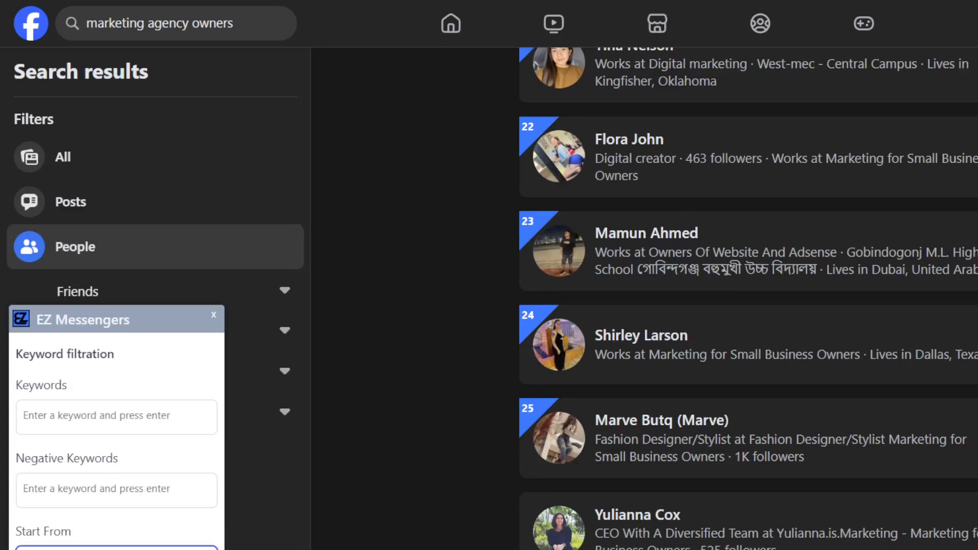
{"action": "left_click", "coordinate": [153, 403]}
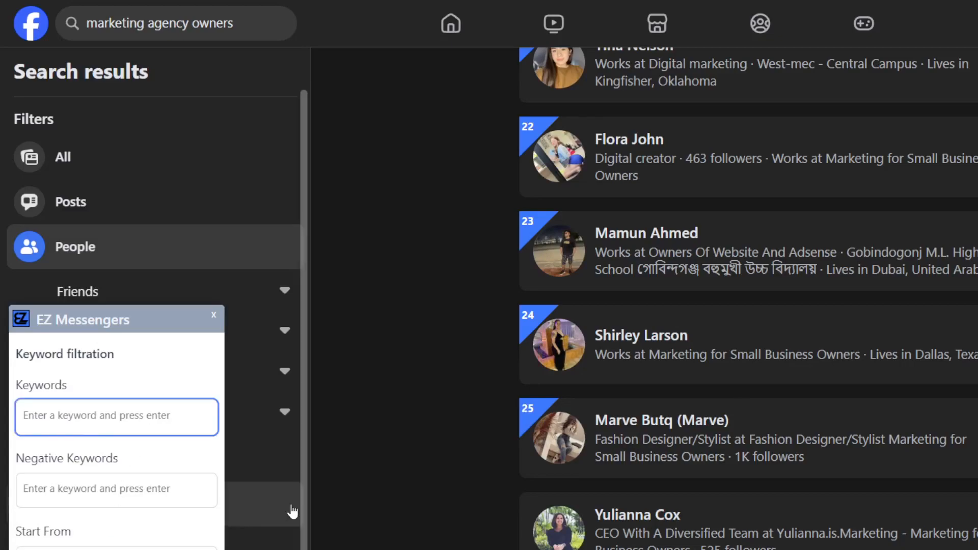
{"action": "type", "text": "owner,c"}
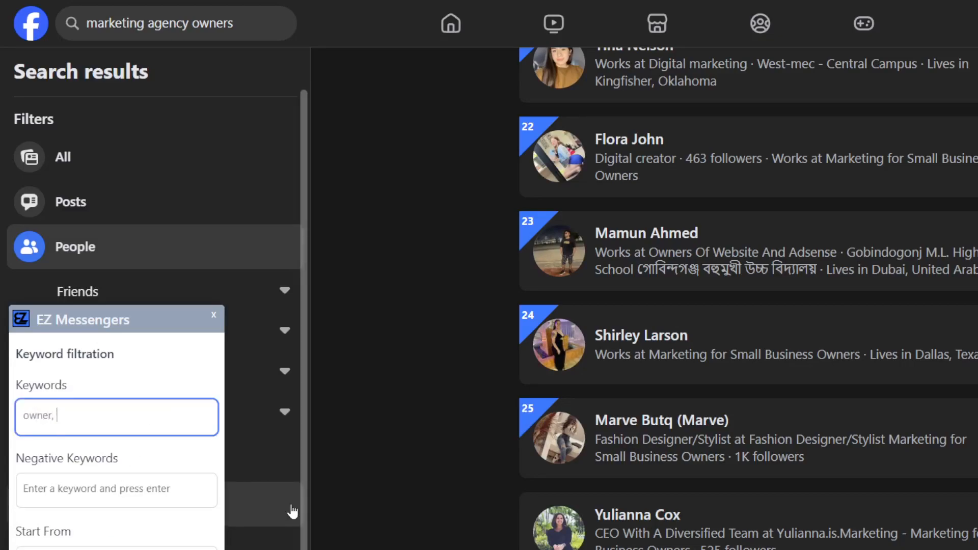
{"action": "type", "text": "eo,founder"}
{"action": "key", "text": "Tab"}
{"action": "type", "text": "manager,trainert"}
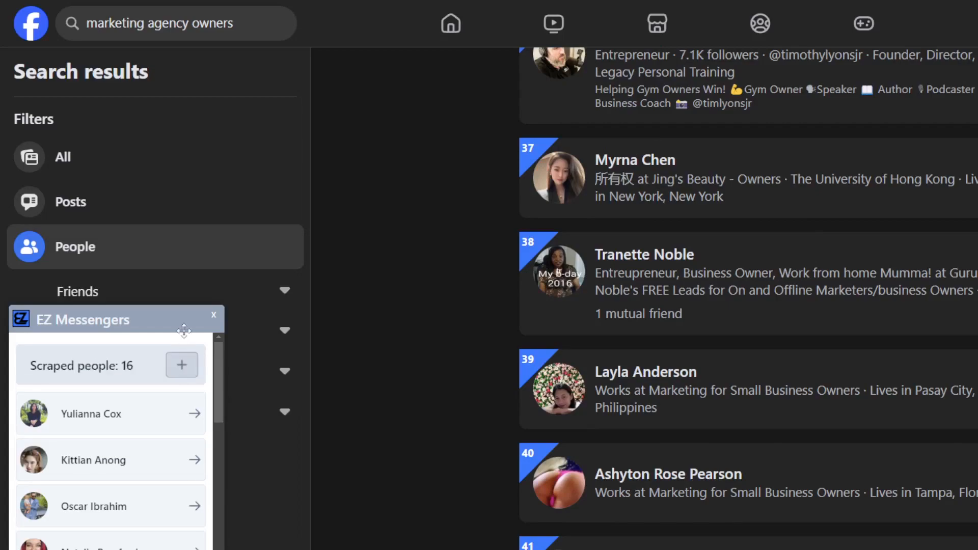
Step: Create a second list from the newly scraped people, with a name starting "26+ - marketing"
{"action": "left_click", "coordinate": [181, 372]}
{"action": "left_click", "coordinate": [122, 489]}
{"action": "type", "text": "26"}
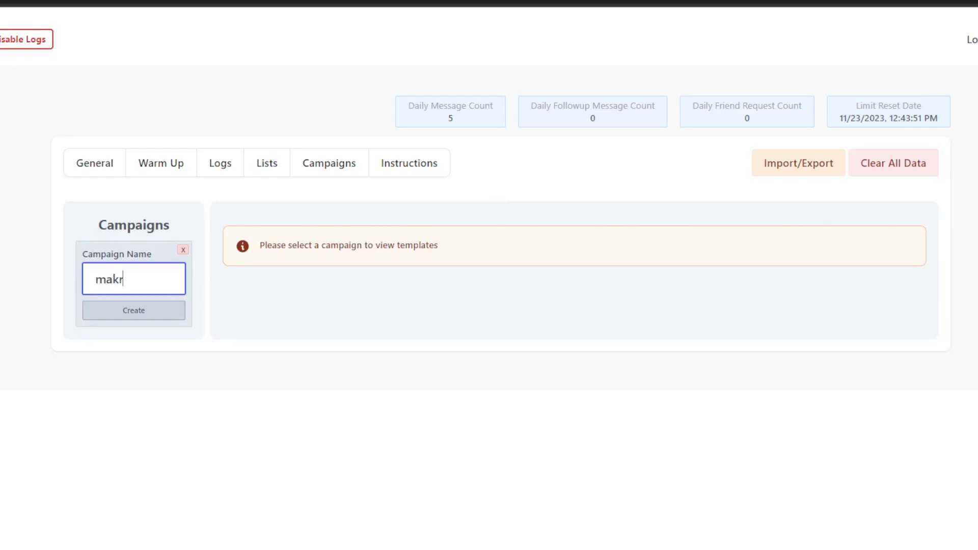
Step: Create a marketing agency owners campaign with first message "Hi {firstName}, saw you run a marketing agency - I do too! Wanted to reach out and say hey."
{"action": "type", "text": "eti"}
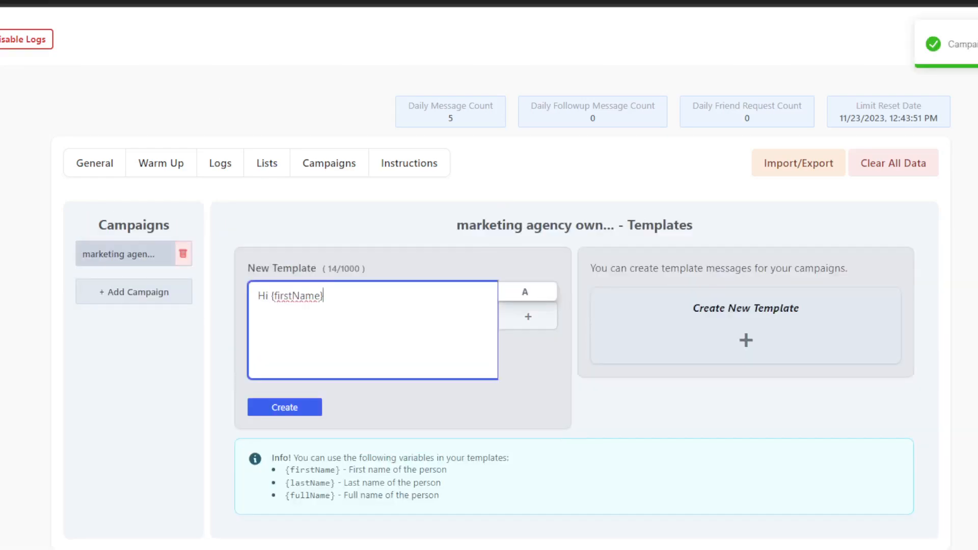
{"action": "type", "text": ", saw you"}
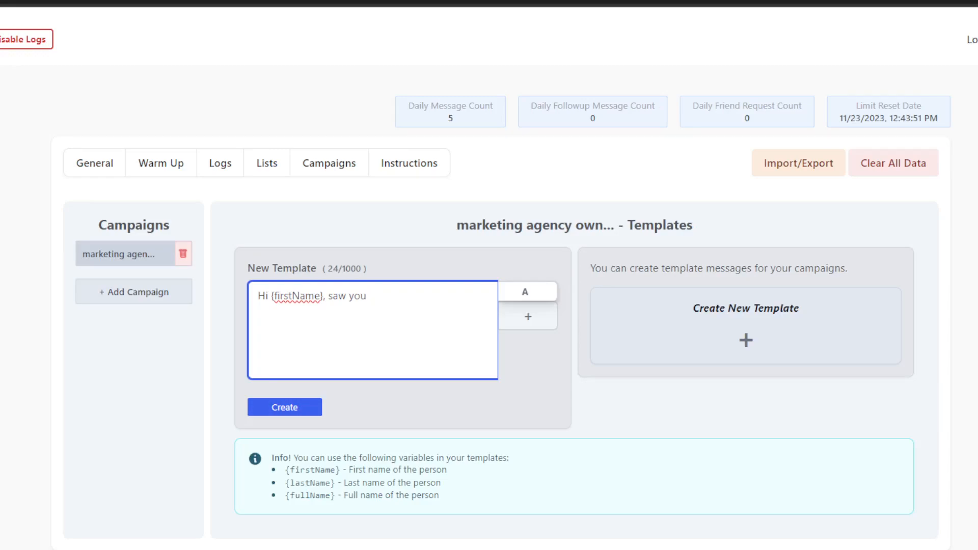
{"action": "type", "text": "run a marketing agency - I do too! Wanted to reach out and say hey."}
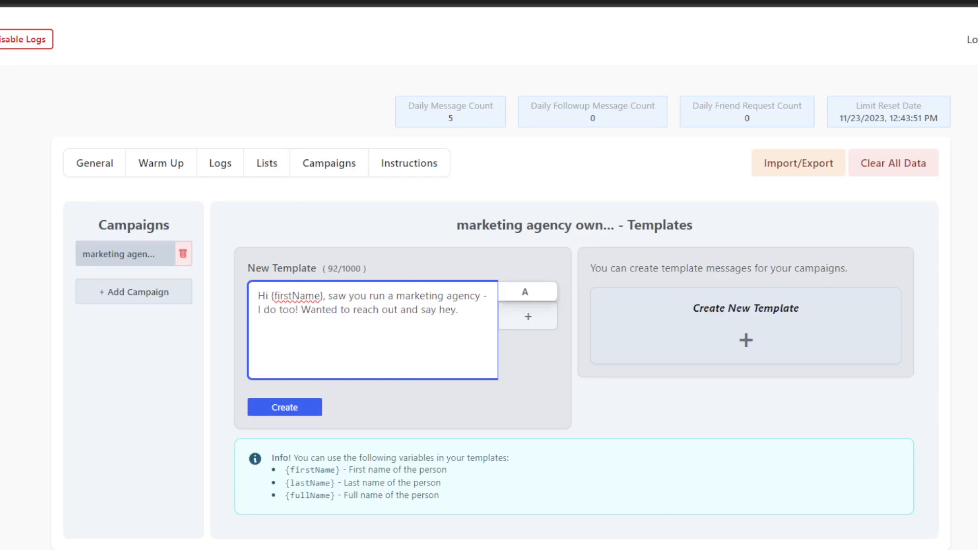
{"action": "left_click", "coordinate": [318, 406]}
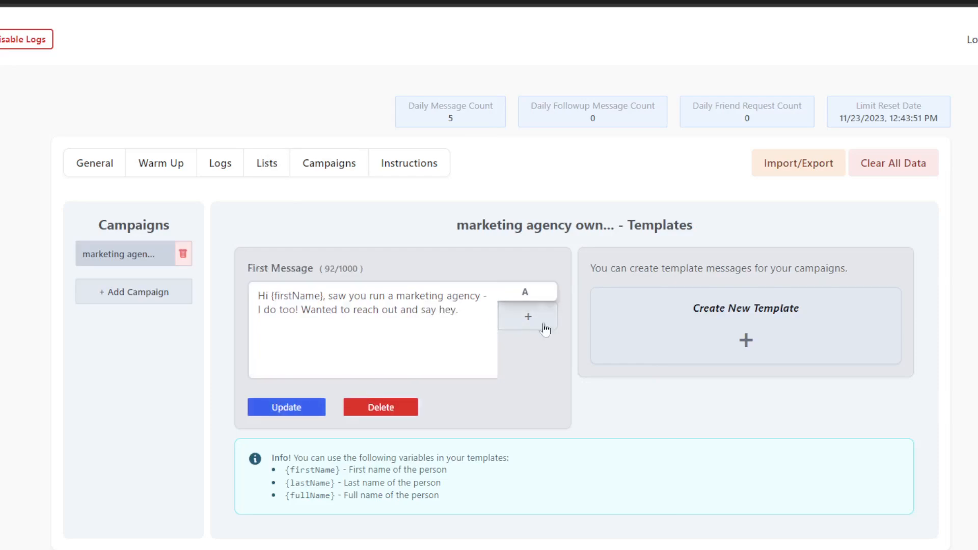
Step: Add variant B: "{firstName}, spotted that you are a founder of a marketing agency. I am looking to connect with other agency owners like myself"
{"action": "left_click", "coordinate": [527, 320]}
{"action": "mouse_move", "coordinate": [290, 470]}
{"action": "left_mouse_down"}
{"action": "mouse_move", "coordinate": [311, 469]}
{"action": "mouse_move", "coordinate": [285, 472]}
{"action": "left_mouse_up"}
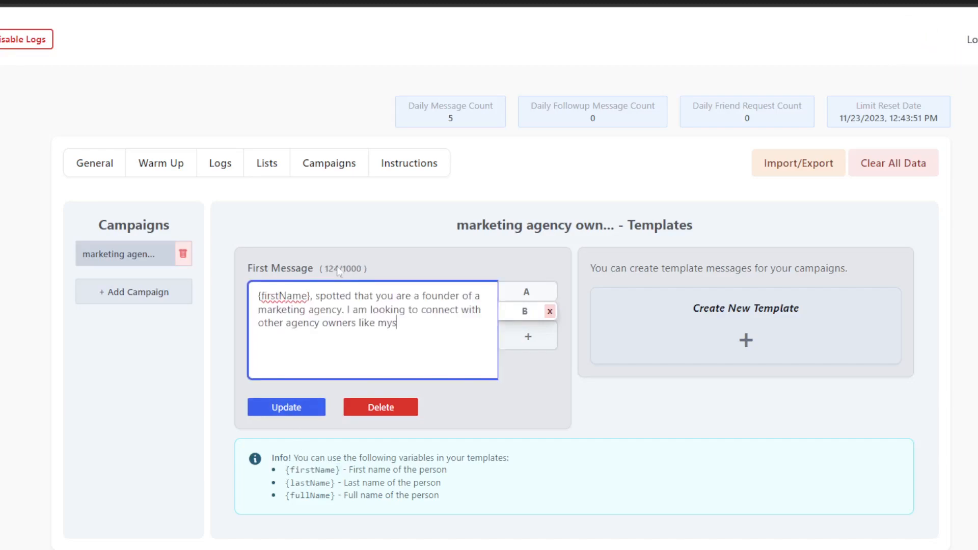
{"action": "type", "text": "elf"}
Step: Create a follow-up template "Hi {firstName}, I have a video that I can share..." sent 1 day after the last message
{"action": "left_click", "coordinate": [748, 339]}
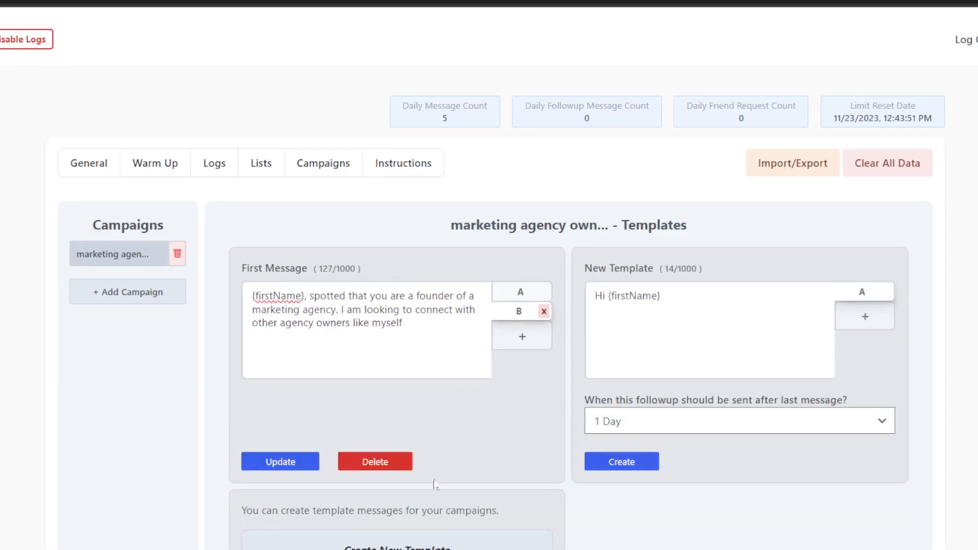
{"action": "scroll", "coordinate": [699, 408], "scroll_direction": "down", "scroll_amount": 1}
{"action": "left_click", "coordinate": [646, 356]}
{"action": "left_click", "coordinate": [617, 403]}
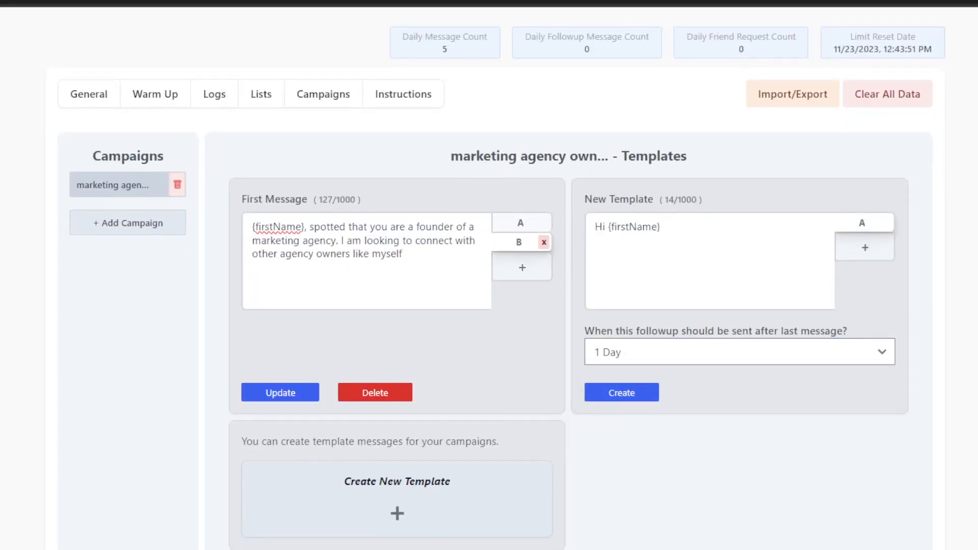
{"action": "left_click", "coordinate": [661, 228]}
{"action": "type", "text": ", I have a video that I can share..."}
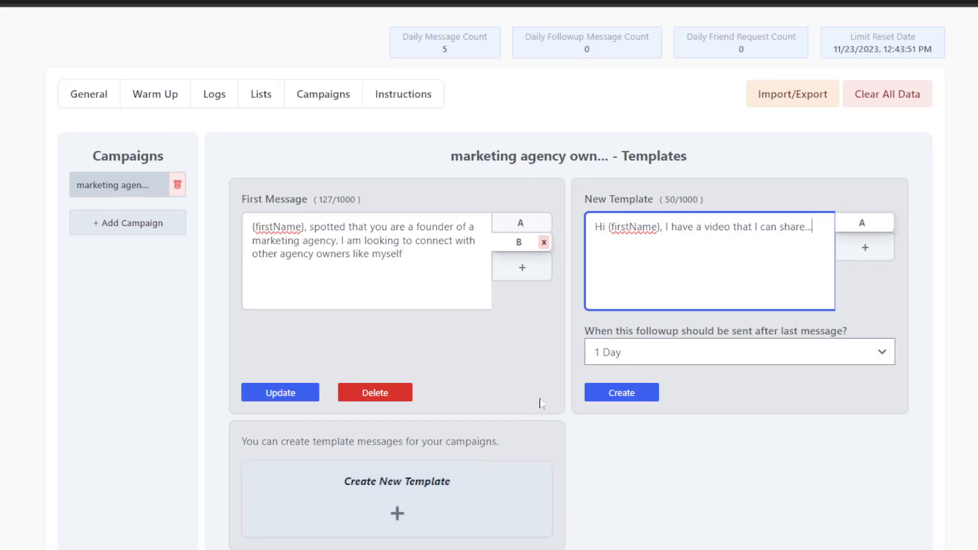
{"action": "left_click", "coordinate": [618, 396]}
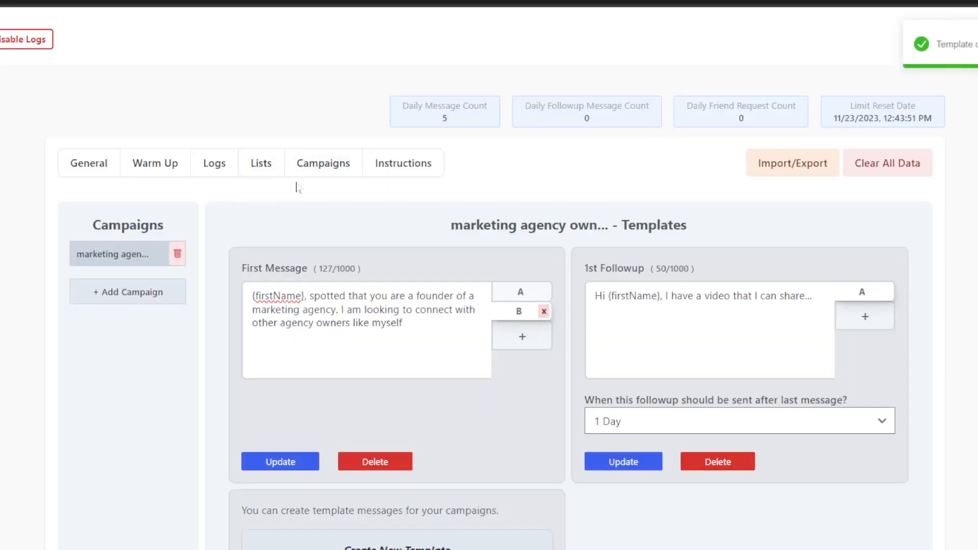
Step: Assign the marketing agency owners campaign to the marketing agency owners list and set its Initial Message to Yes
{"action": "left_click", "coordinate": [260, 164]}
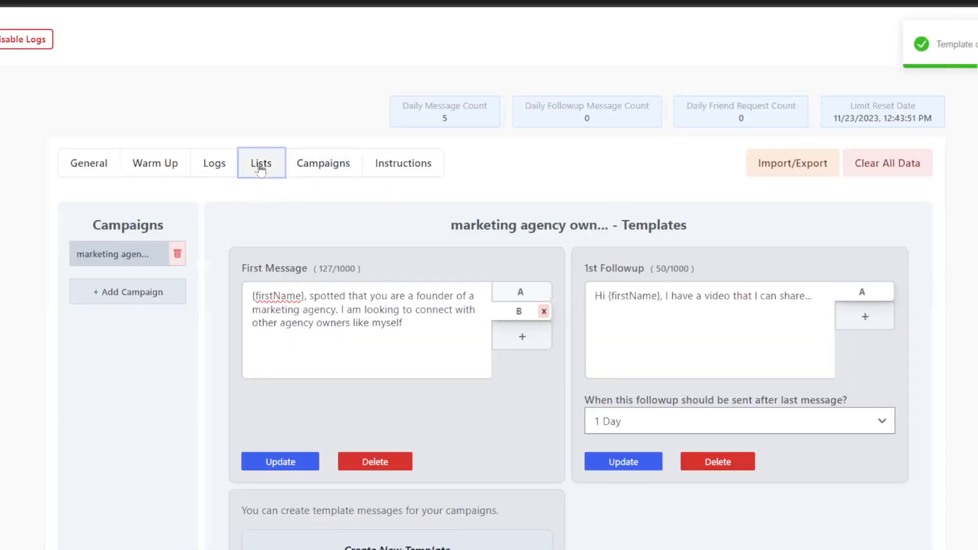
{"action": "double_click", "coordinate": [107, 314]}
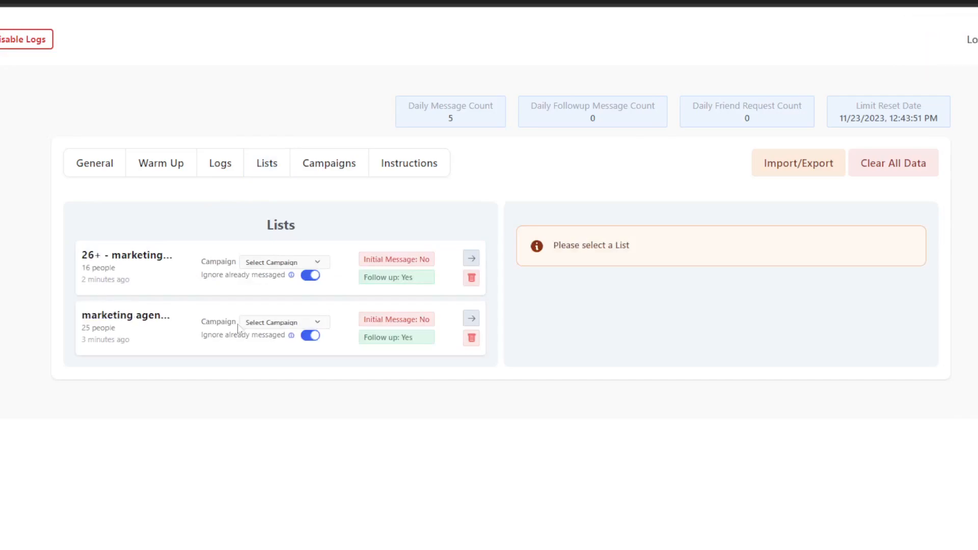
{"action": "left_click", "coordinate": [283, 322]}
{"action": "left_click", "coordinate": [277, 345]}
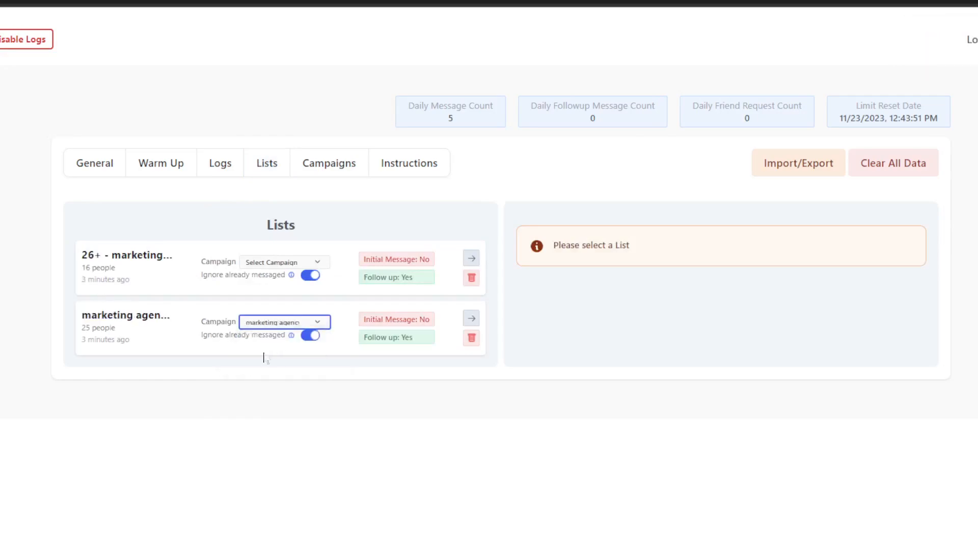
{"action": "left_click", "coordinate": [399, 324]}
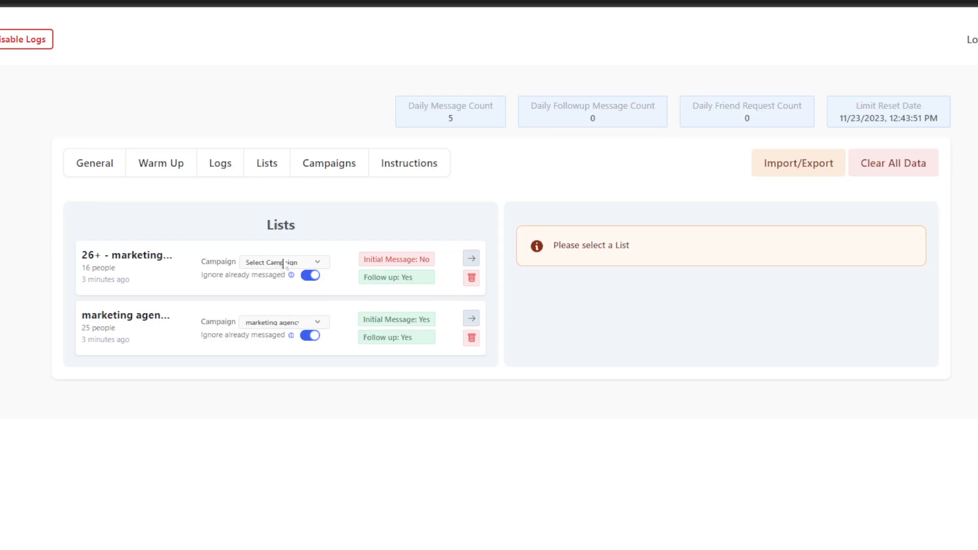
Step: Assign the marketing agency owners campaign to the "26+ - marketing" list and set its Initial Message to Yes
{"action": "left_click", "coordinate": [310, 263]}
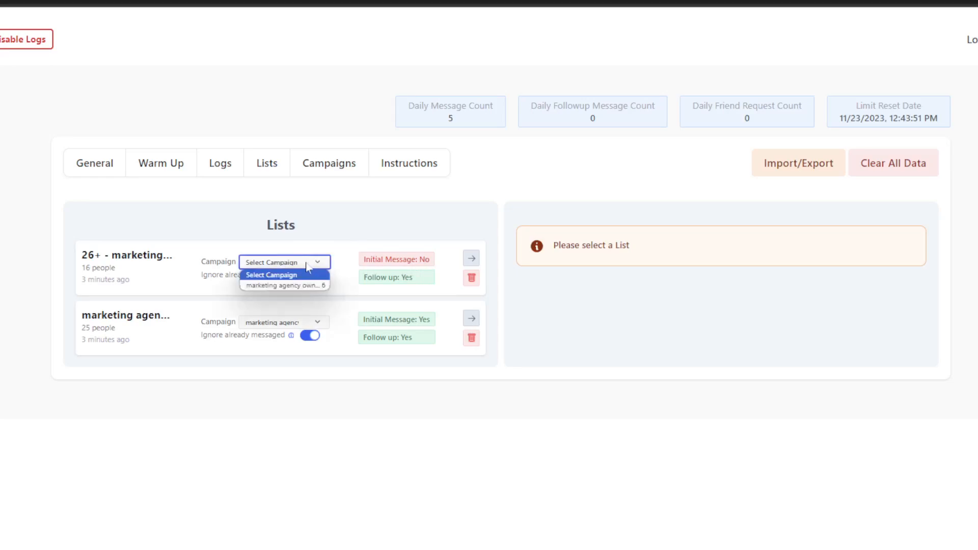
{"action": "left_click", "coordinate": [274, 288]}
{"action": "key", "text": "ctrl+plus"}
{"action": "key", "text": "ctrl+plus"}
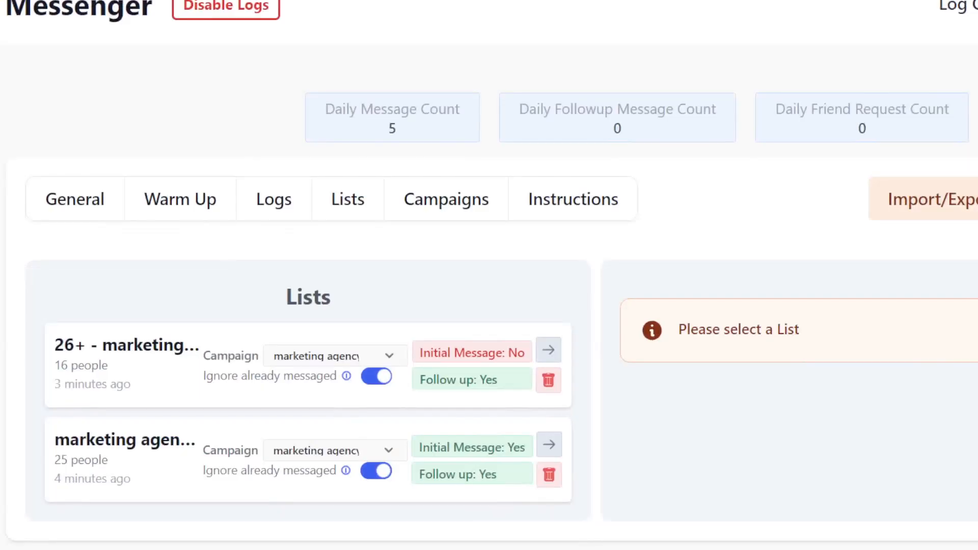
{"action": "left_click", "coordinate": [320, 358]}
{"action": "left_click", "coordinate": [318, 391]}
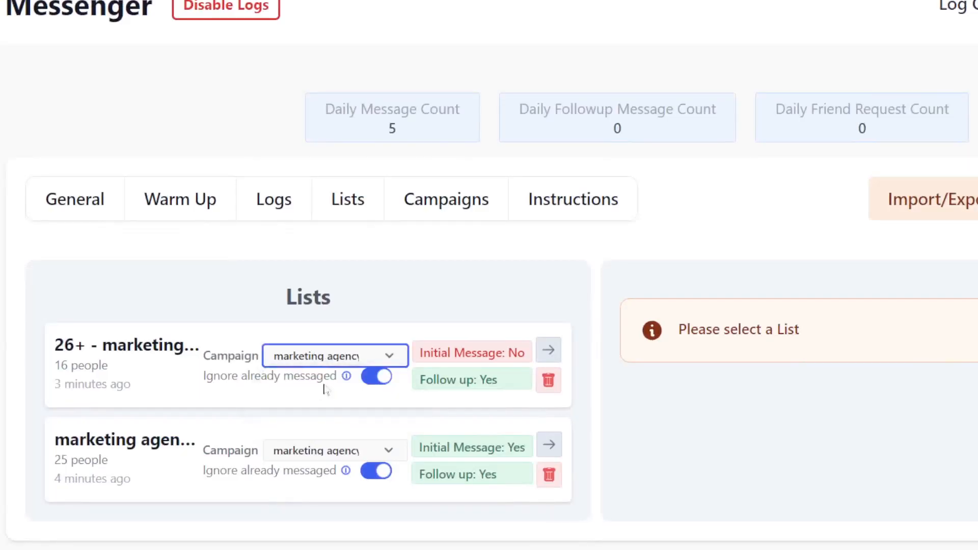
{"action": "left_click", "coordinate": [479, 353]}
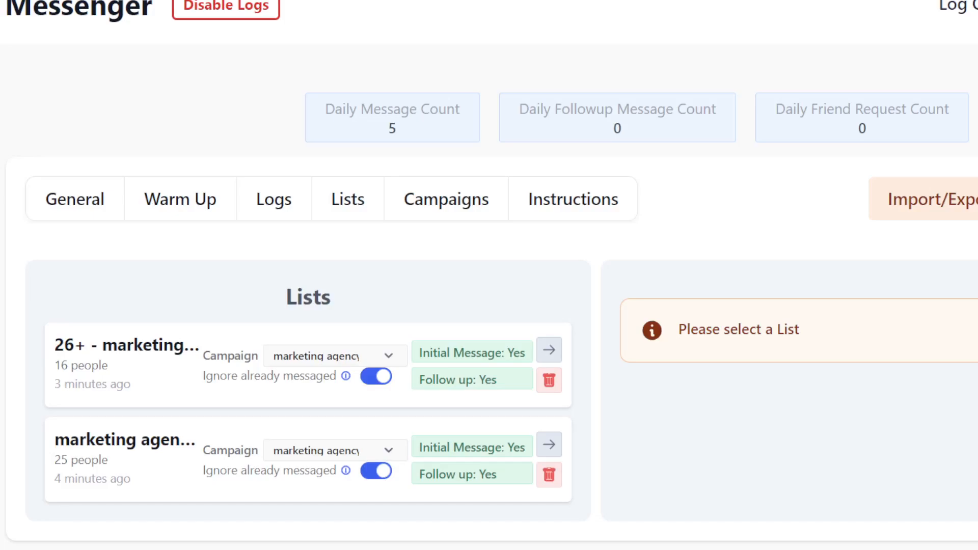
Step: Enable account warmup to review its message limits and increase frequency, and switch it off again
{"action": "left_click", "coordinate": [189, 206]}
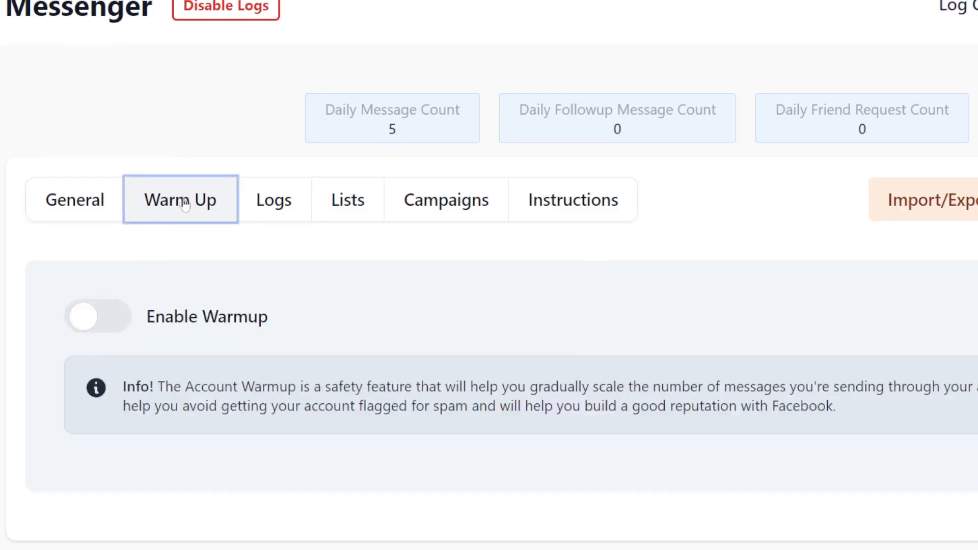
{"action": "left_click", "coordinate": [100, 316]}
{"action": "scroll", "coordinate": [227, 298], "scroll_direction": "down", "scroll_amount": 4}
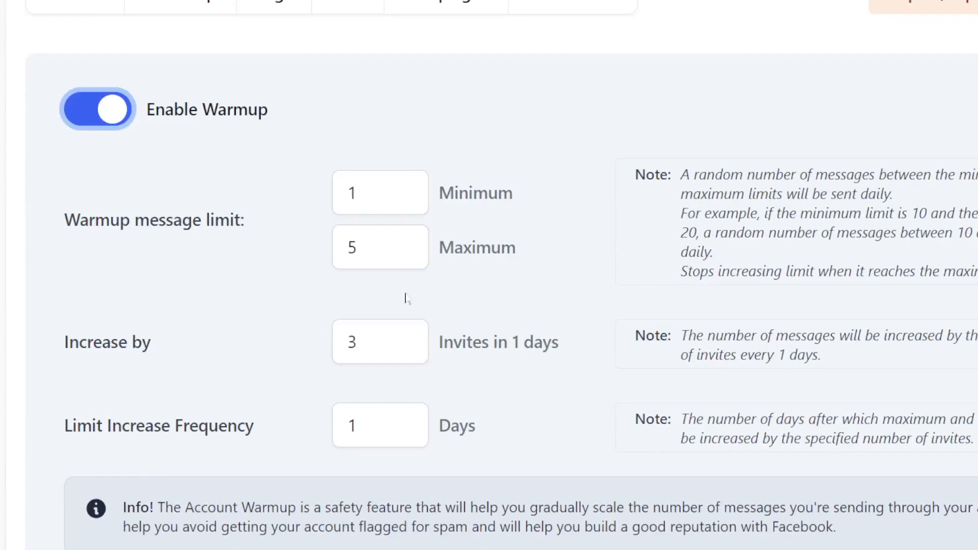
{"action": "scroll", "coordinate": [316, 322], "scroll_direction": "up", "scroll_amount": 4}
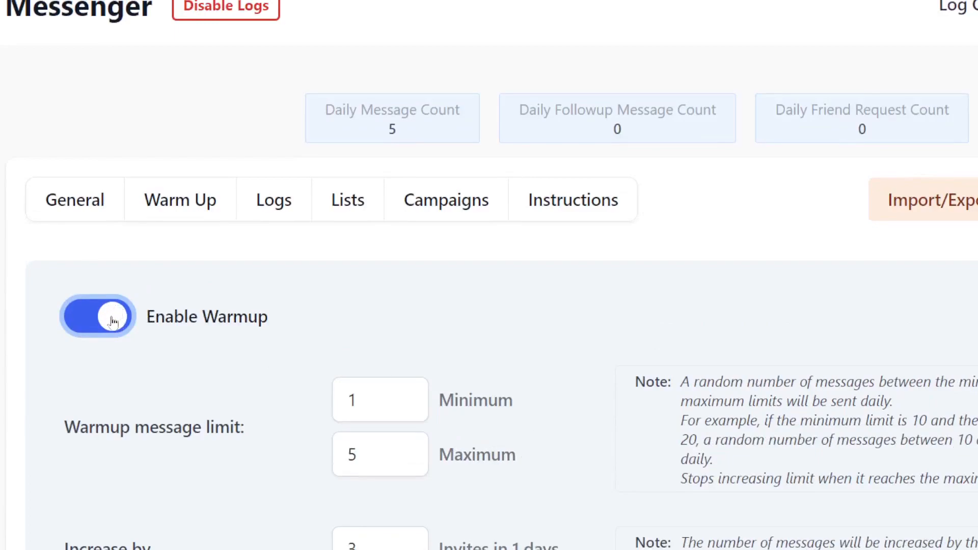
{"action": "left_click", "coordinate": [110, 316]}
Step: Set the Daily Initial Message Limit to 50 in the general settings
{"action": "left_click", "coordinate": [95, 210]}
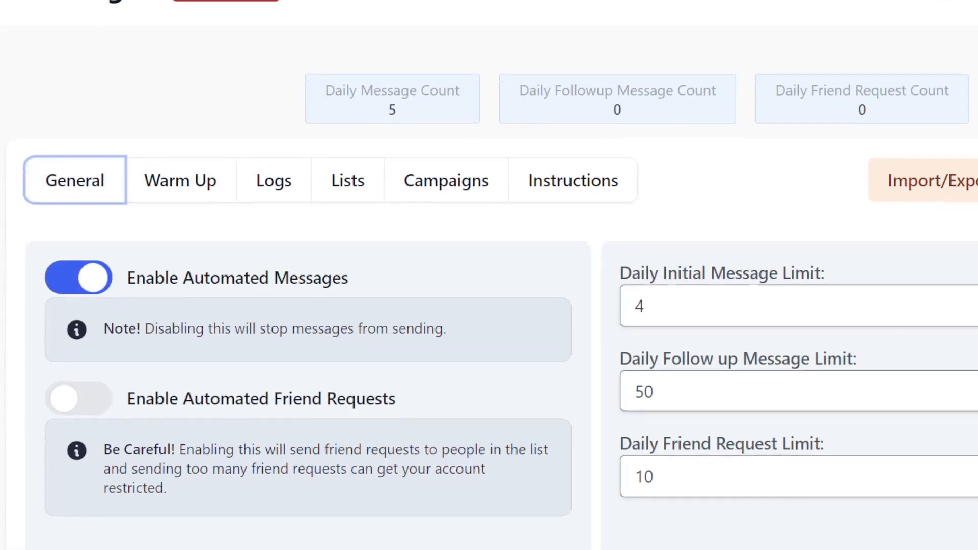
{"action": "left_click", "coordinate": [638, 296]}
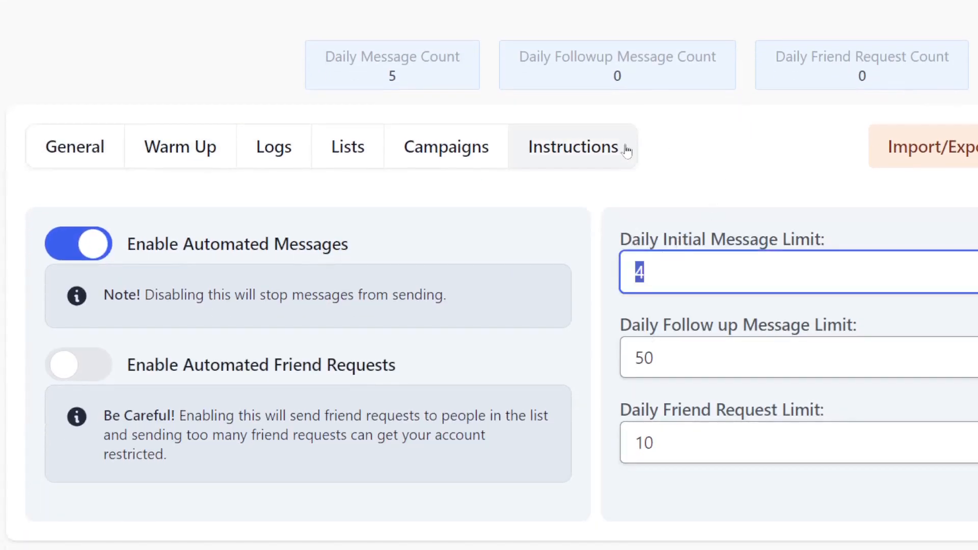
{"action": "type", "text": "50"}
{"action": "left_click_drag", "start_coordinate": [631, 326], "coordinate": [856, 326]}
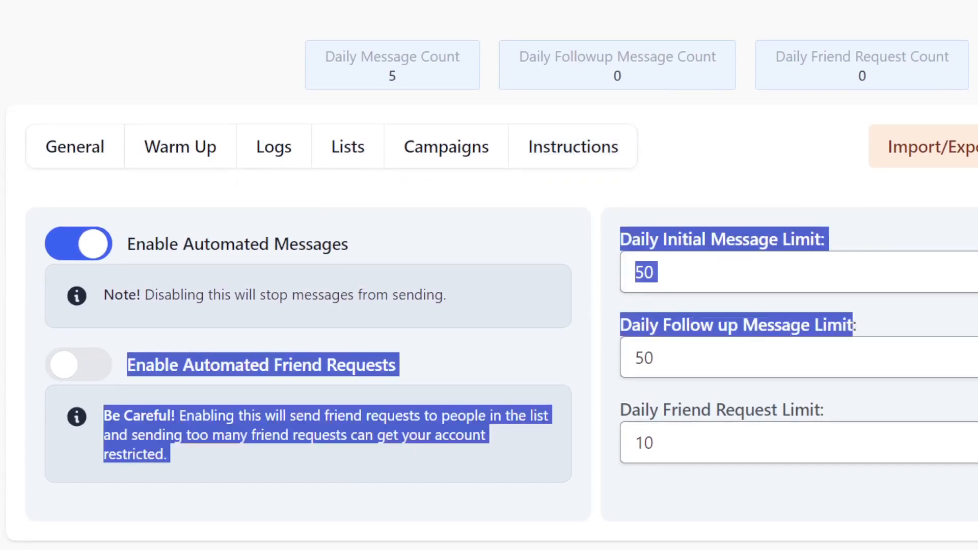
{"action": "left_click", "coordinate": [856, 326]}
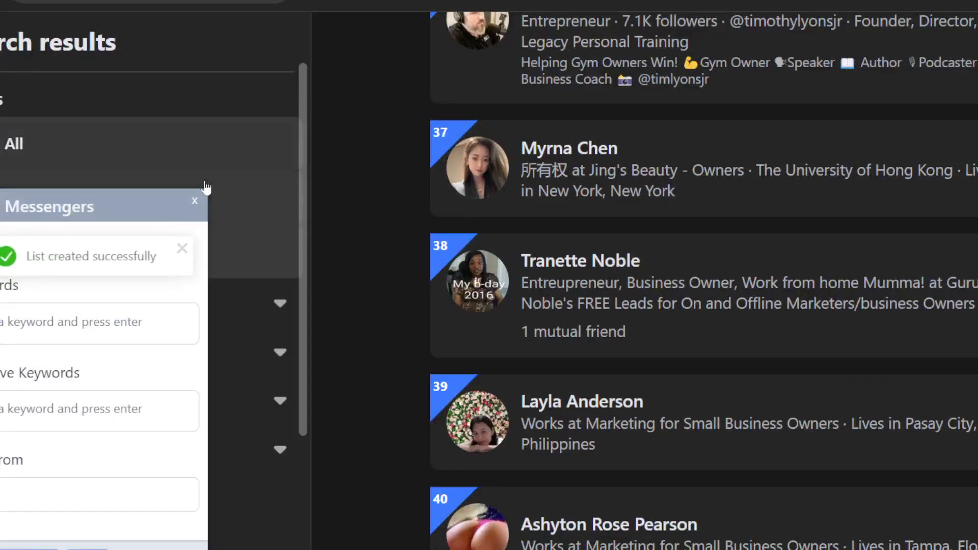
Step: Close the EZ Messengers panel over the people search results
{"action": "left_click", "coordinate": [194, 201]}
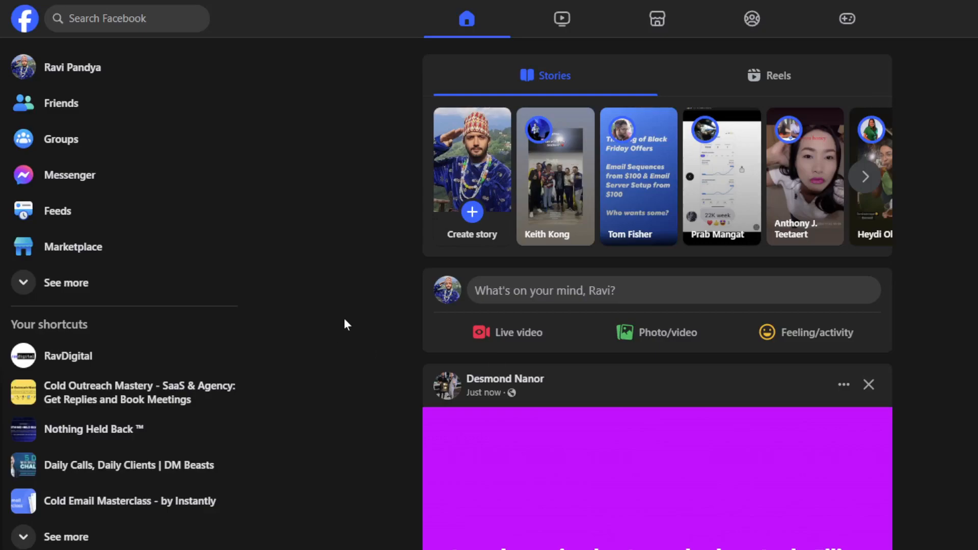
{"action": "scroll", "coordinate": [352, 313], "scroll_direction": "down", "scroll_amount": 5}
{"action": "scroll", "coordinate": [361, 306], "scroll_direction": "down", "scroll_amount": 7}
{"action": "scroll", "coordinate": [363, 305], "scroll_direction": "down", "scroll_amount": 5}
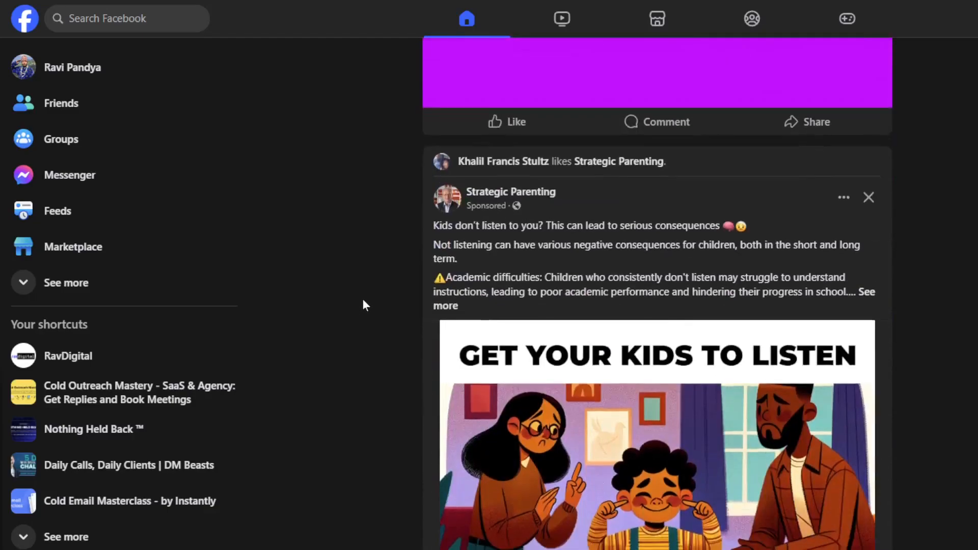
{"action": "scroll", "coordinate": [363, 305], "scroll_direction": "up", "scroll_amount": 5}
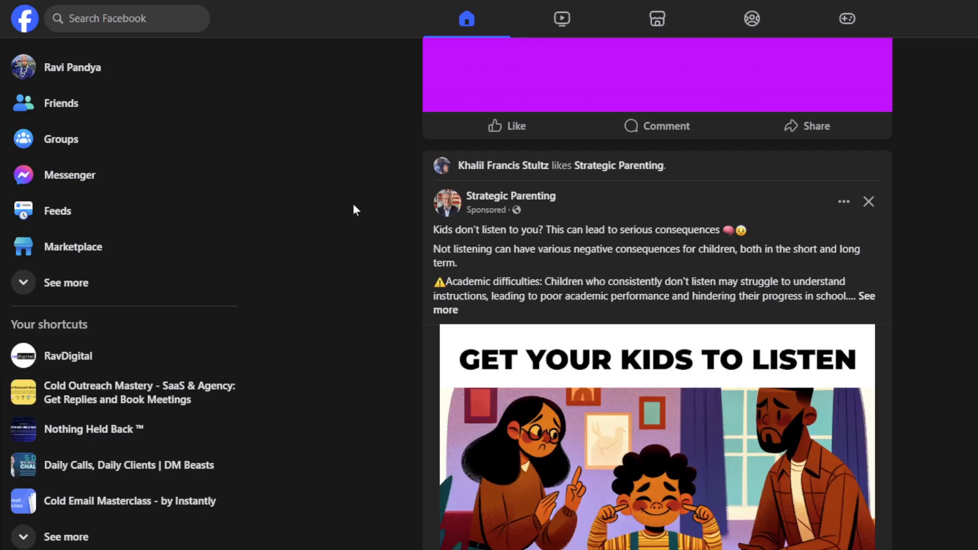
{"action": "scroll", "coordinate": [352, 214], "scroll_direction": "up", "scroll_amount": 1}
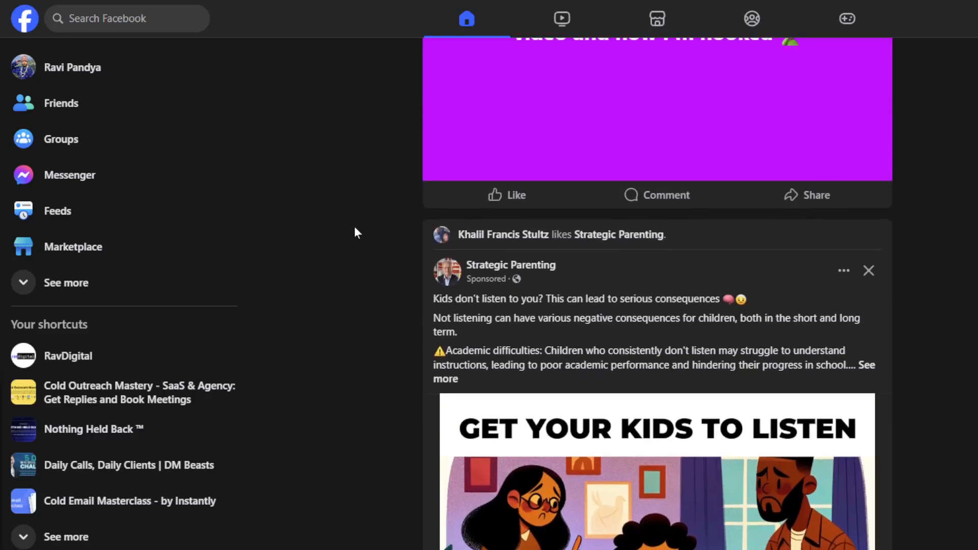
{"action": "scroll", "coordinate": [378, 293], "scroll_direction": "down", "scroll_amount": 5}
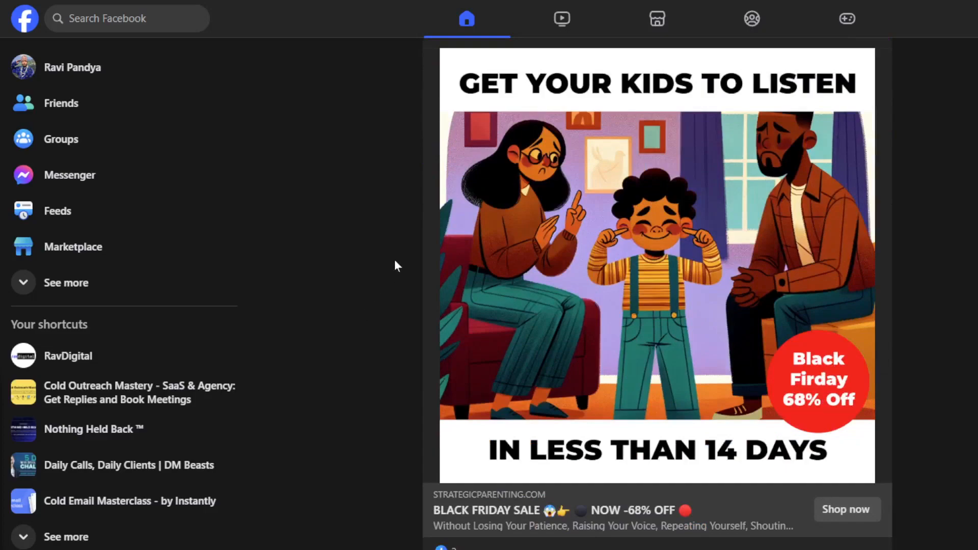
Step: Open the Cold Outreach Mastery - SaaS & Agency group and look through its posts for one with many comments
{"action": "left_click", "coordinate": [98, 401]}
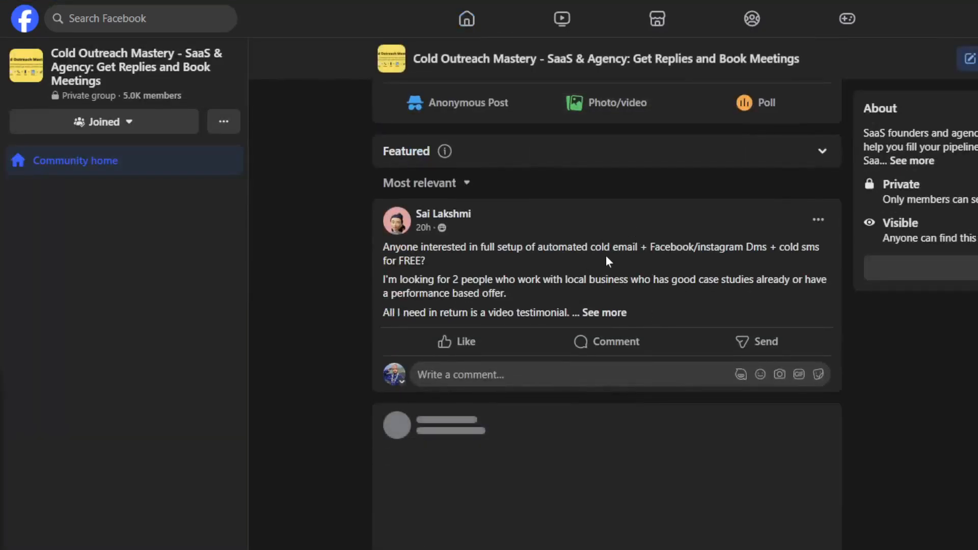
{"action": "scroll", "coordinate": [606, 255], "scroll_direction": "down", "scroll_amount": 10}
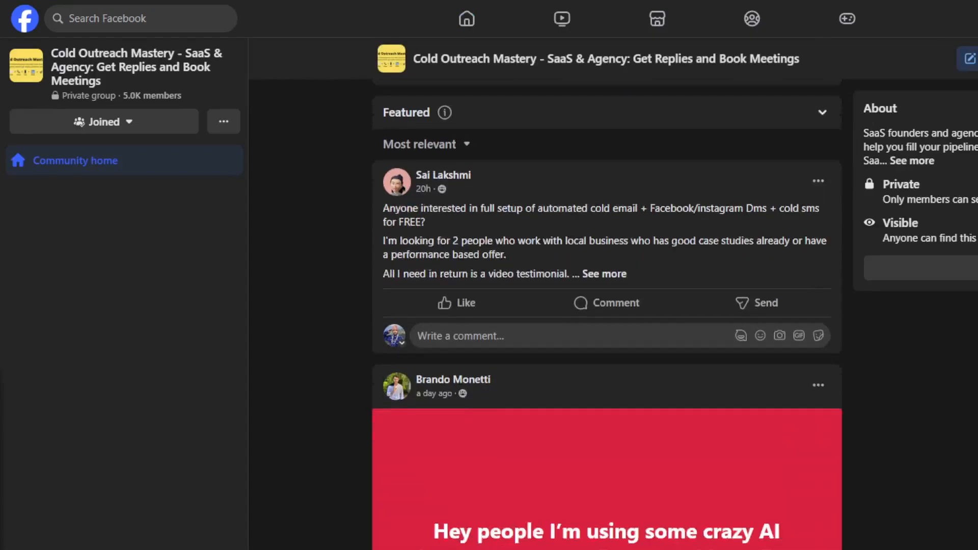
{"action": "scroll", "coordinate": [777, 321], "scroll_direction": "down", "scroll_amount": 5}
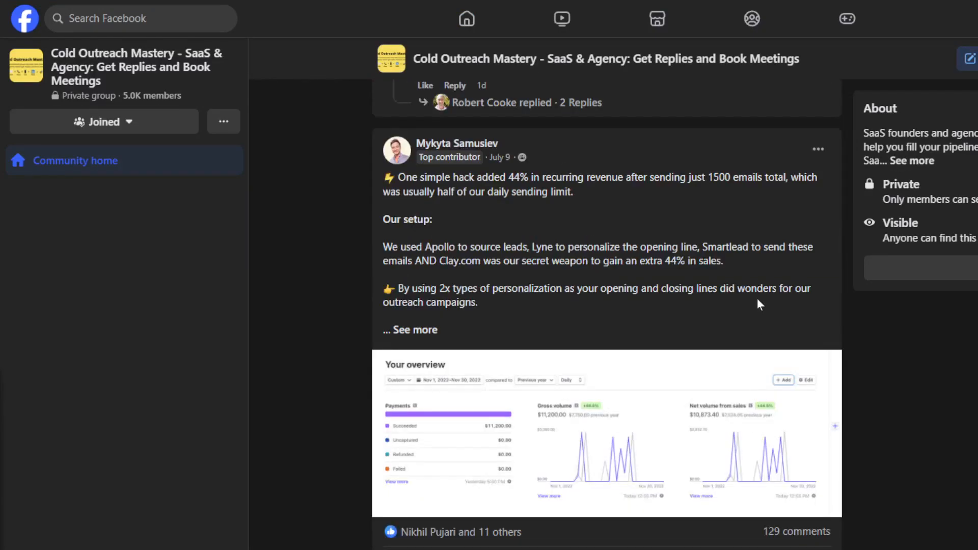
{"action": "scroll", "coordinate": [758, 304], "scroll_direction": "down", "scroll_amount": 4}
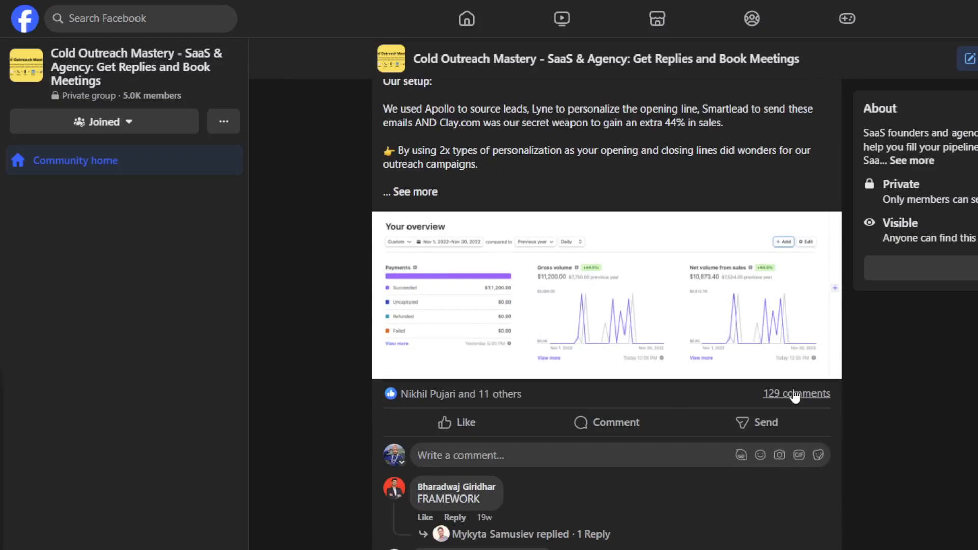
{"action": "scroll", "coordinate": [755, 412], "scroll_direction": "up", "scroll_amount": 3}
{"action": "scroll", "coordinate": [754, 412], "scroll_direction": "up", "scroll_amount": 1}
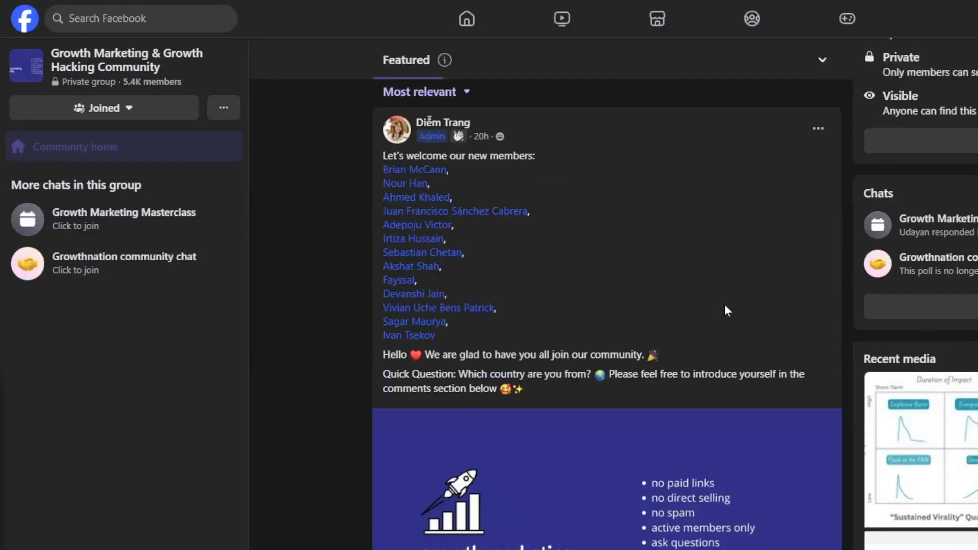
Step: Find the post about an AI sales tool in the Growth Marketing & Growth Hacking Community group and expand its full text
{"action": "scroll", "coordinate": [725, 310], "scroll_direction": "down", "scroll_amount": 9}
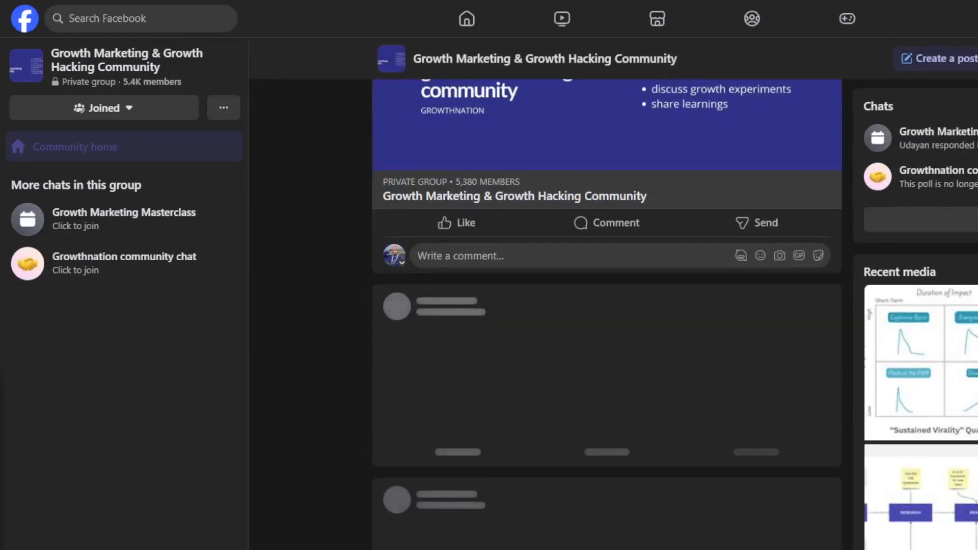
{"action": "scroll", "coordinate": [545, 379], "scroll_direction": "down", "scroll_amount": 5}
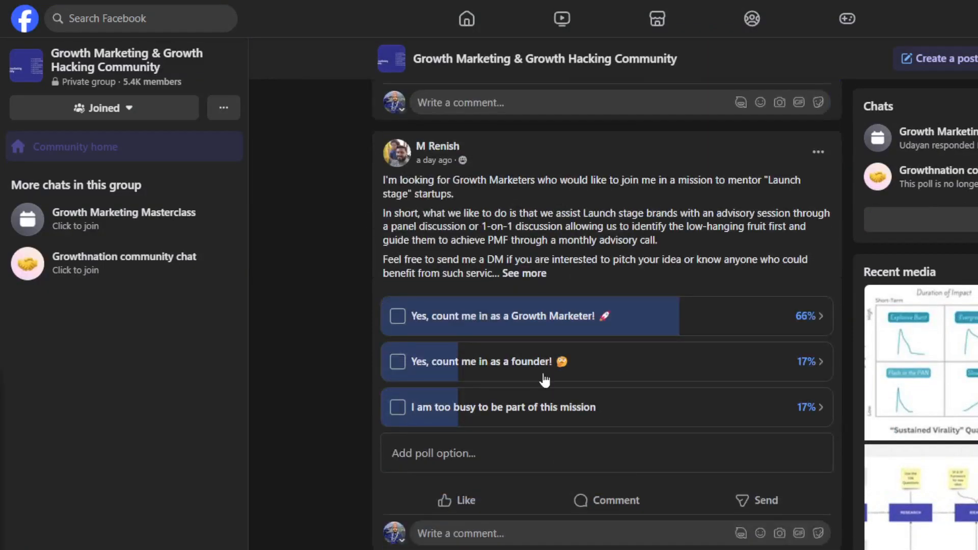
{"action": "scroll", "coordinate": [544, 380], "scroll_direction": "down", "scroll_amount": 10}
{"action": "scroll", "coordinate": [545, 380], "scroll_direction": "down", "scroll_amount": 5}
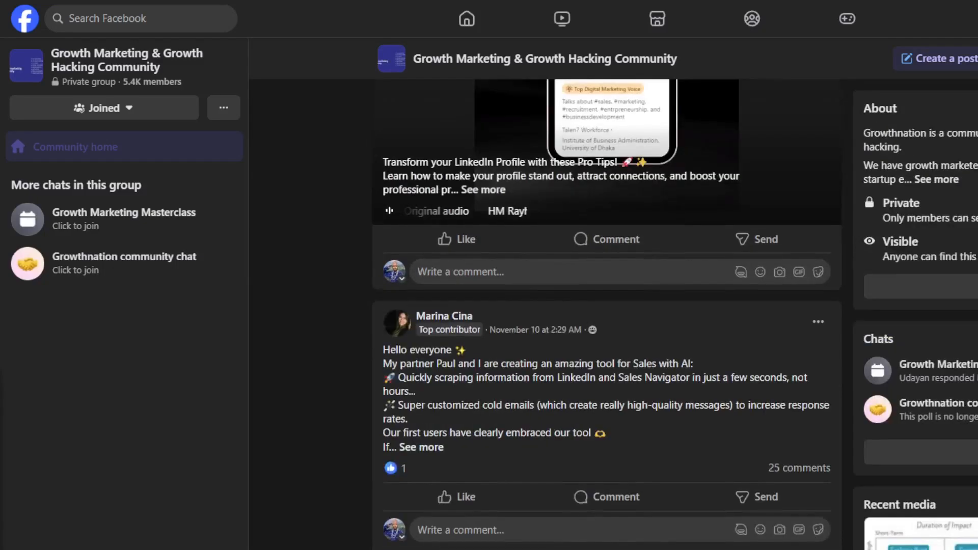
{"action": "scroll", "coordinate": [583, 405], "scroll_direction": "down", "scroll_amount": 3}
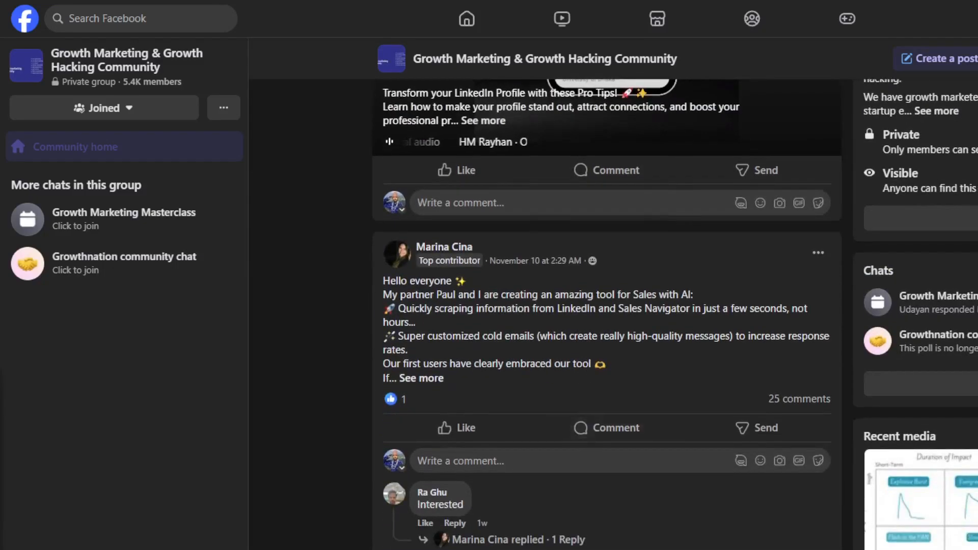
{"action": "scroll", "coordinate": [591, 404], "scroll_direction": "down", "scroll_amount": 1}
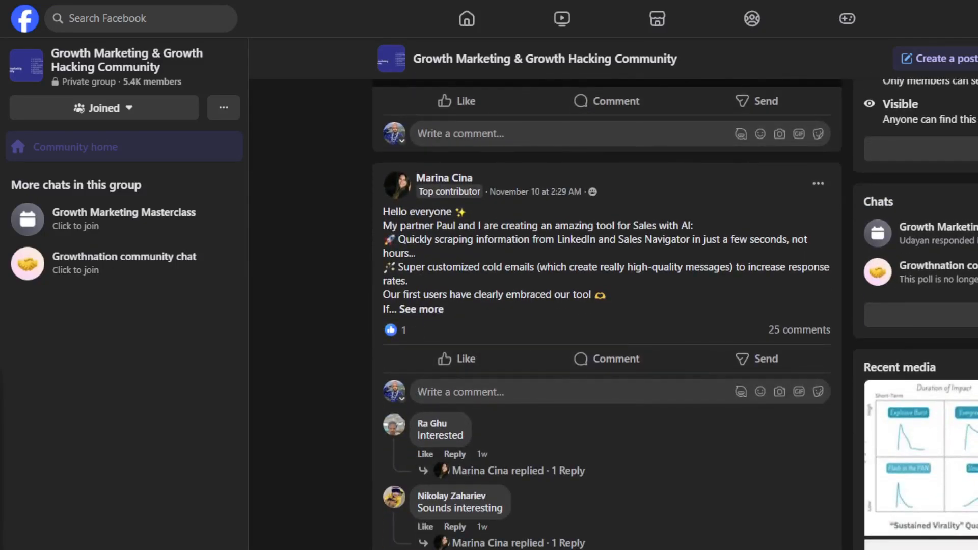
{"action": "left_click_drag", "start_coordinate": [570, 225], "coordinate": [696, 230]}
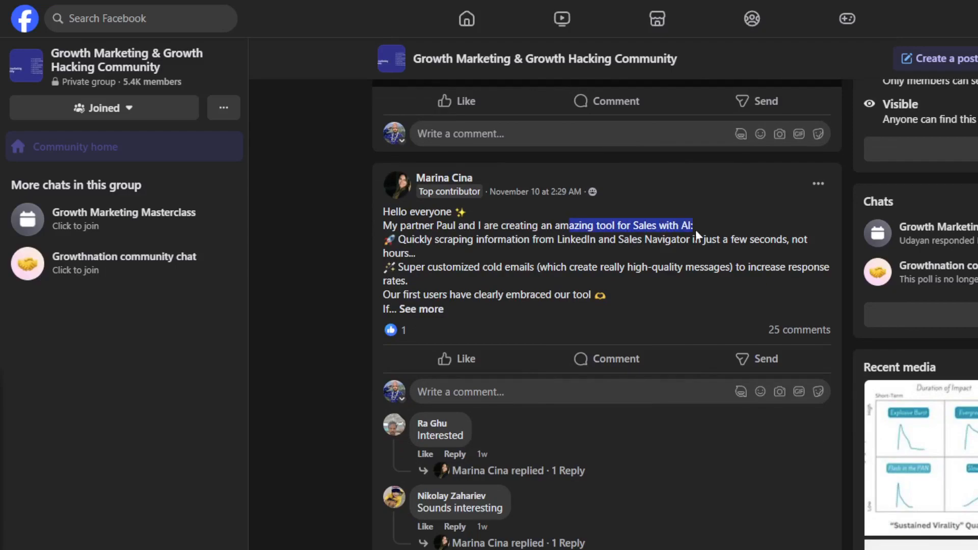
{"action": "left_click", "coordinate": [408, 310]}
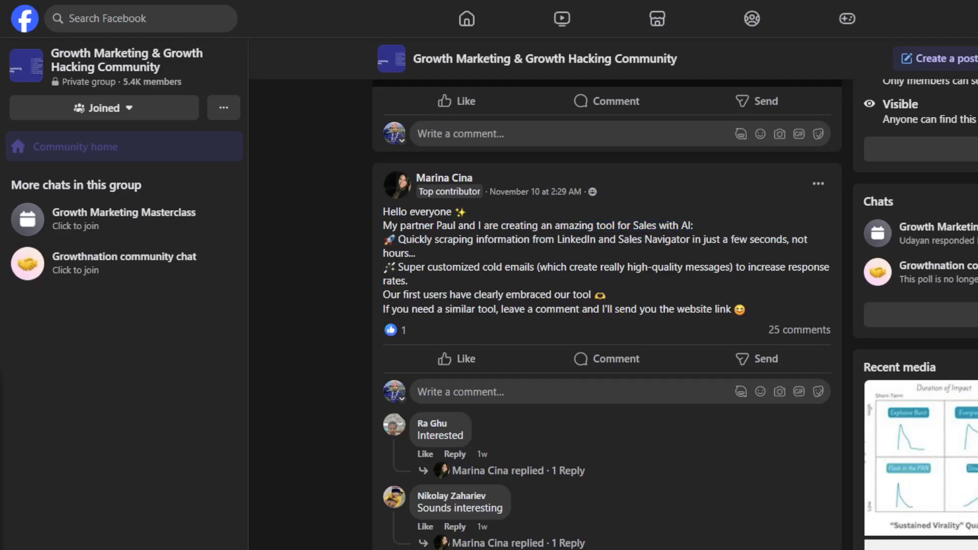
Step: Open the AI sales tool post's comments, show All comments and look through the people who replied
{"action": "scroll", "coordinate": [607, 306], "scroll_direction": "down", "scroll_amount": 2}
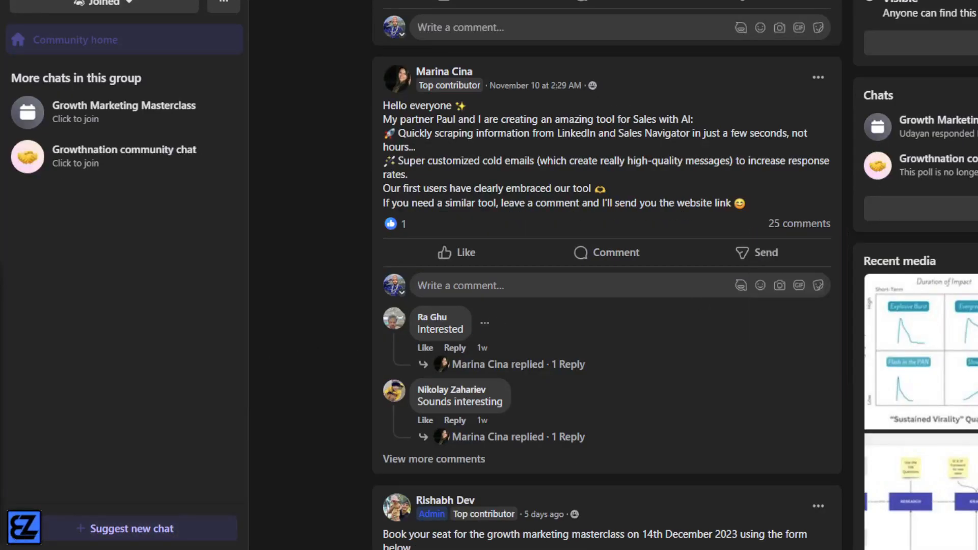
{"action": "left_click", "coordinate": [800, 224]}
{"action": "left_click", "coordinate": [867, 166]}
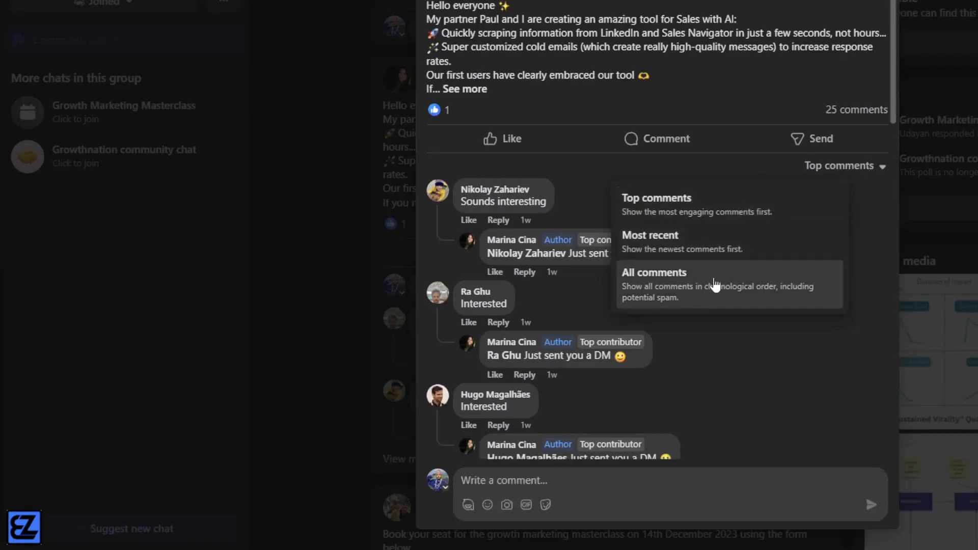
{"action": "left_click", "coordinate": [714, 284]}
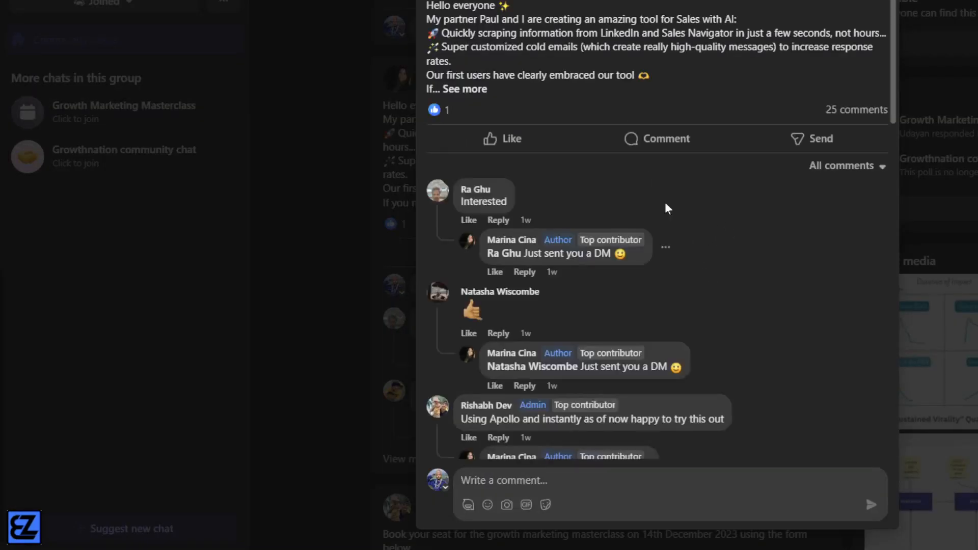
{"action": "mouse_move", "coordinate": [489, 194]}
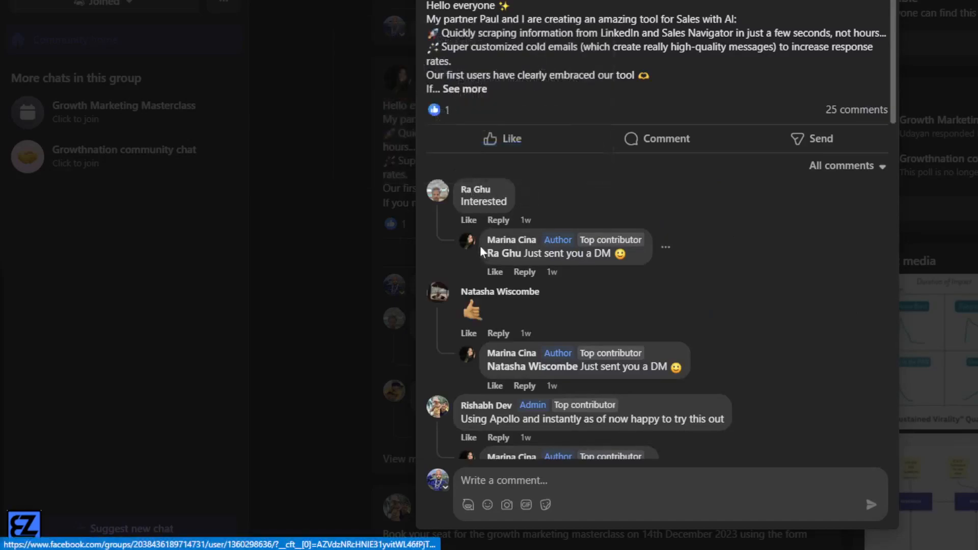
{"action": "scroll", "coordinate": [481, 253], "scroll_direction": "down", "scroll_amount": 1}
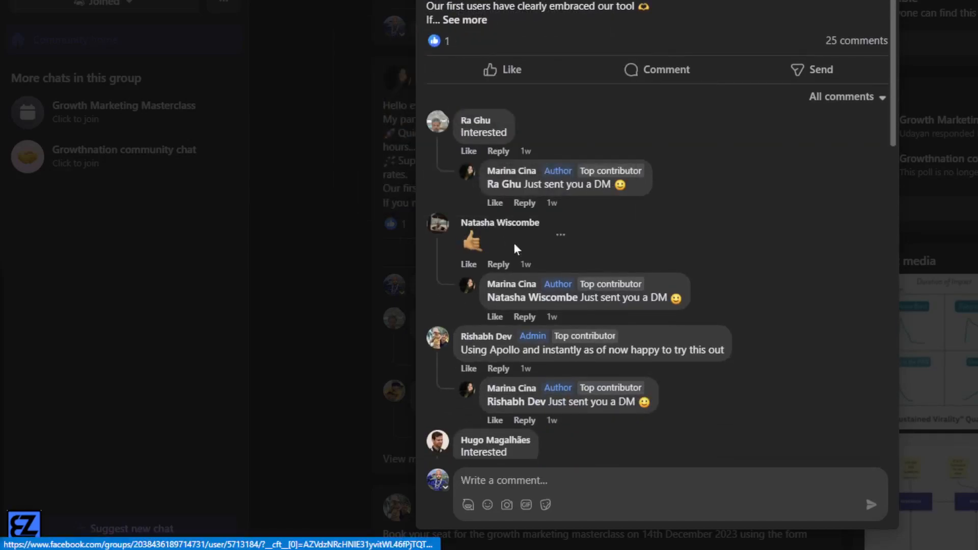
{"action": "scroll", "coordinate": [612, 316], "scroll_direction": "down", "scroll_amount": 1}
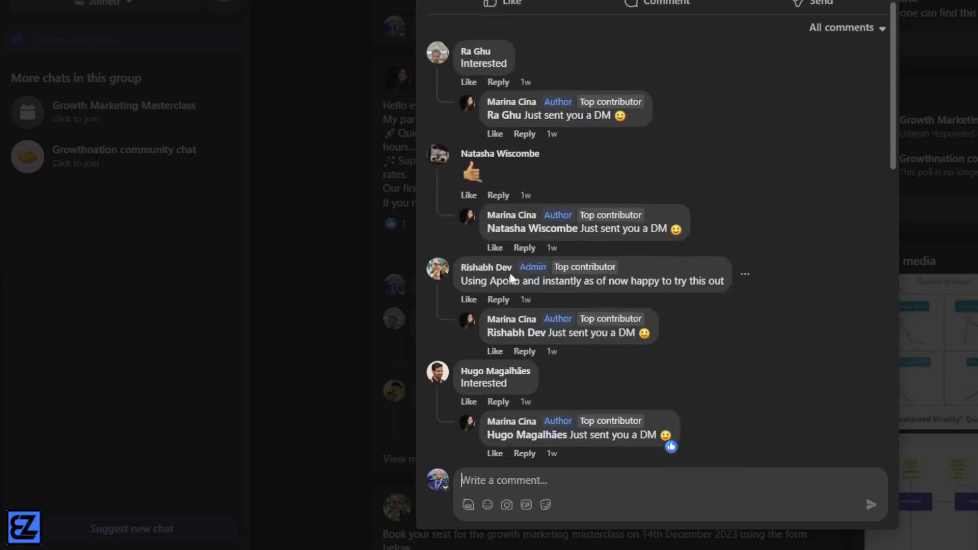
{"action": "scroll", "coordinate": [487, 358], "scroll_direction": "up", "scroll_amount": 2}
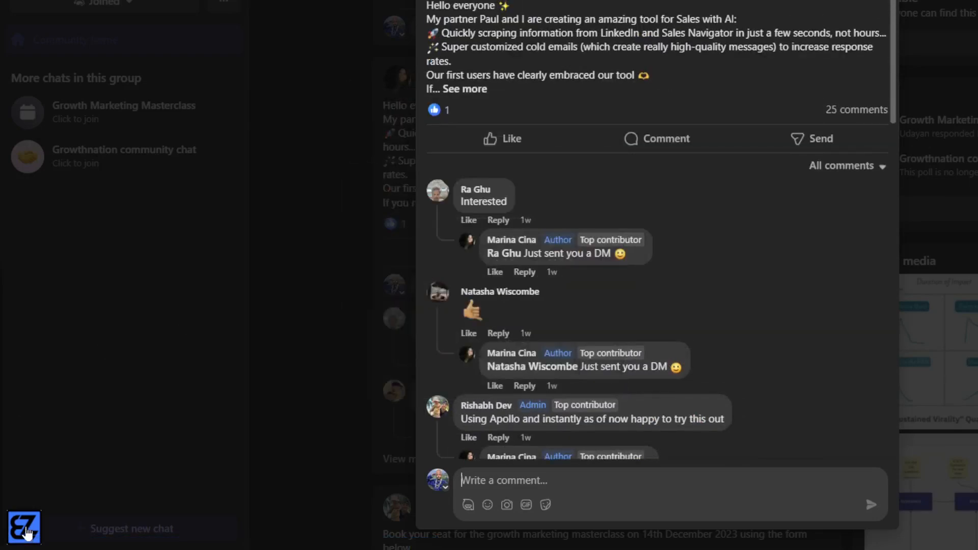
Step: Scrape the post's commenters with EZ Messengers and check the numbered comments down to the last one
{"action": "left_click", "coordinate": [26, 533]}
{"action": "left_click", "coordinate": [60, 522]}
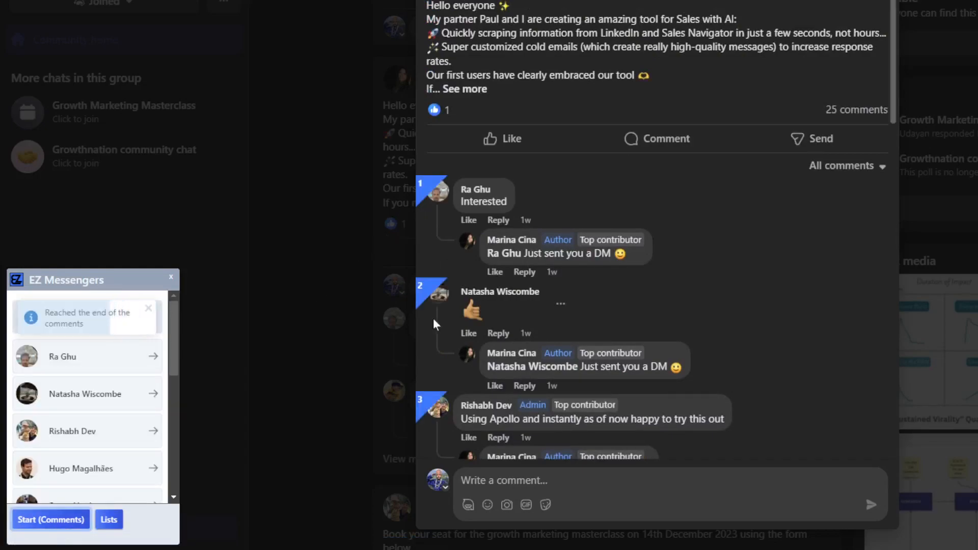
{"action": "scroll", "coordinate": [443, 321], "scroll_direction": "down", "scroll_amount": 4}
{"action": "scroll", "coordinate": [439, 300], "scroll_direction": "down", "scroll_amount": 10}
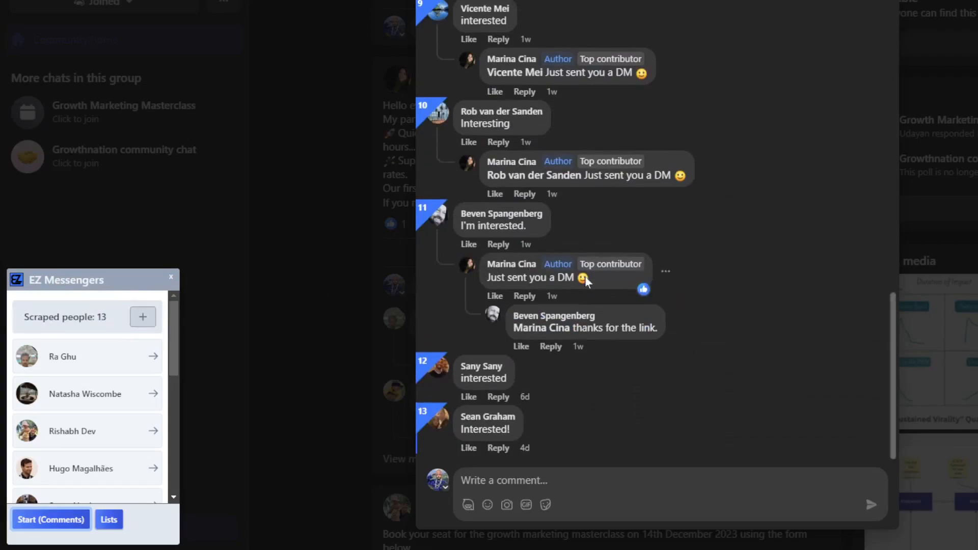
{"action": "scroll", "coordinate": [586, 283], "scroll_direction": "up", "scroll_amount": 15}
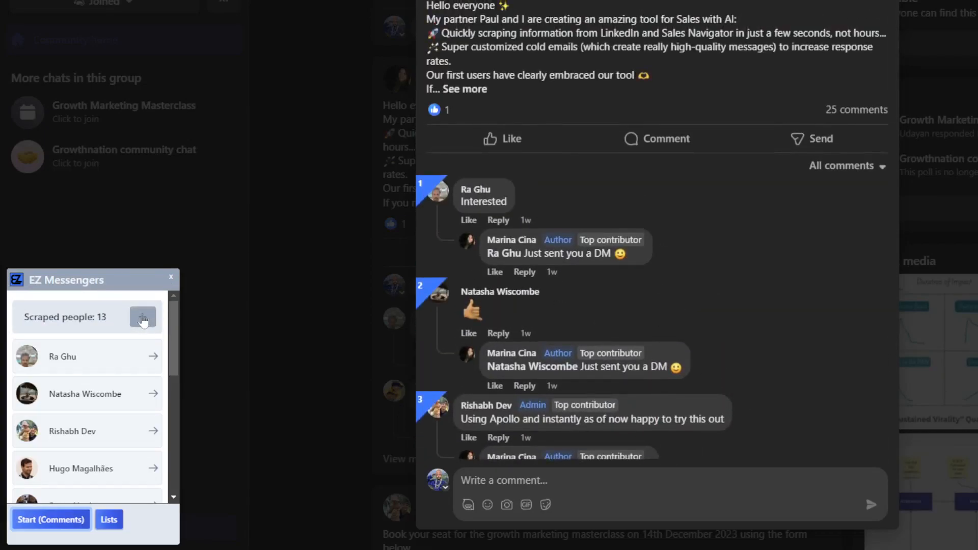
Step: Create a list of the scraped commenters named "Growth Marketing", the post author's first name and "Sales AI", separated by hyphens
{"action": "left_click", "coordinate": [143, 318]}
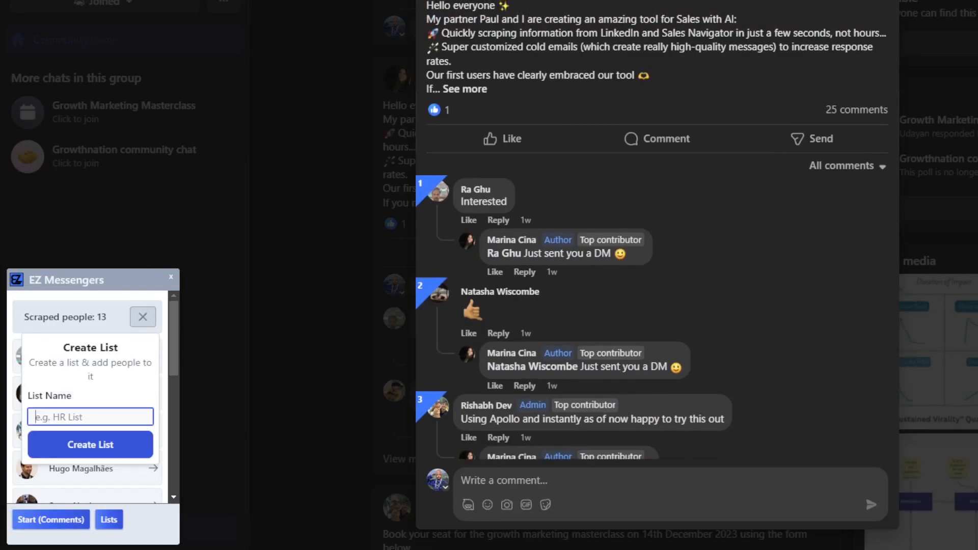
{"action": "type", "text": "Growen"}
{"action": "key", "text": "BackSpace"}
{"action": "key", "text": "BackSpace"}
{"action": "key", "text": "BackSpace"}
{"action": "type", "text": "th Ha"}
{"action": "key", "text": "BackSpace"}
{"action": "key", "text": "BackSpace"}
{"action": "type", "text": "Marketing - Ma"}
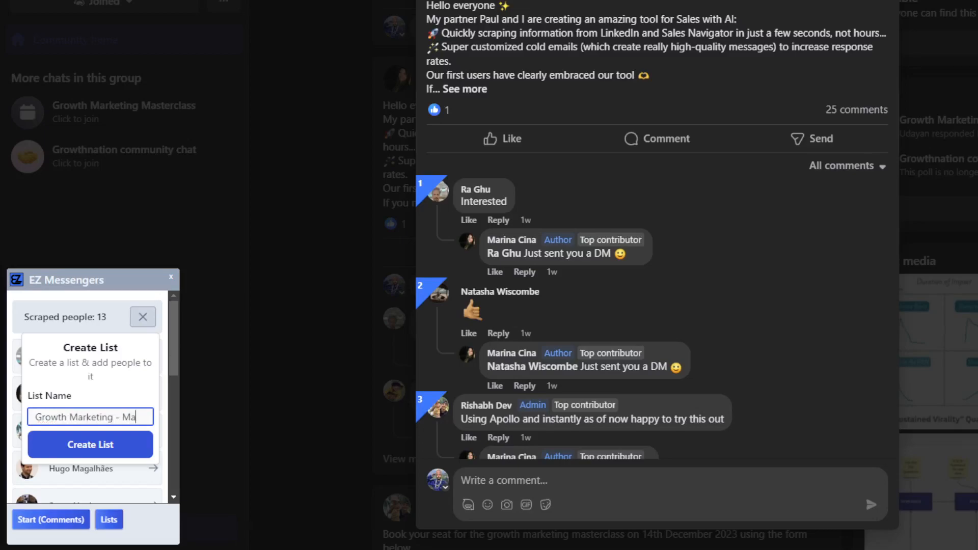
{"action": "type", "text": "rina -"}
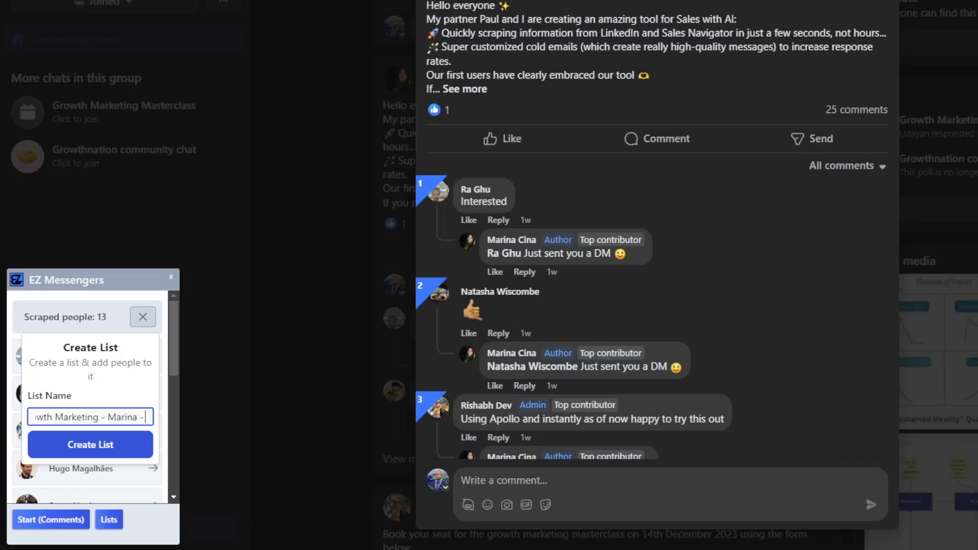
{"action": "type", "text": " Sales"}
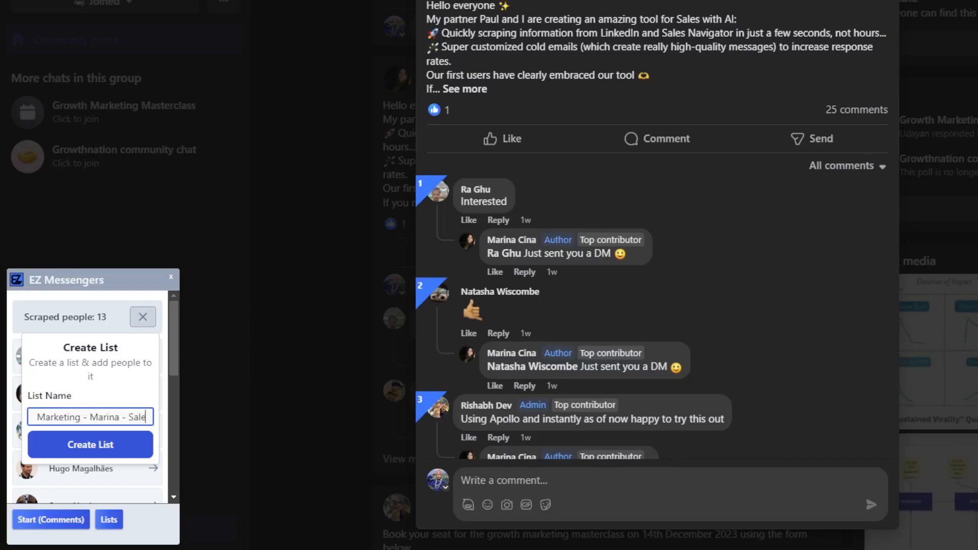
{"action": "type", "text": "I"}
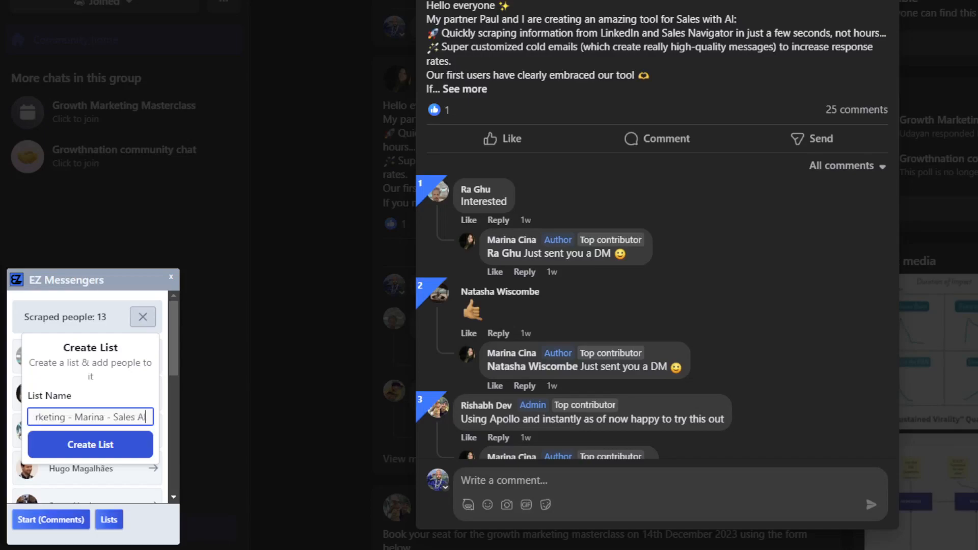
{"action": "key", "text": "Return"}
Step: Examine the keyword filtration options for comment scraping, especially the Negative Keywords setting
{"action": "left_click_drag", "start_coordinate": [13, 391], "coordinate": [84, 392]}
{"action": "left_click", "coordinate": [84, 392]}
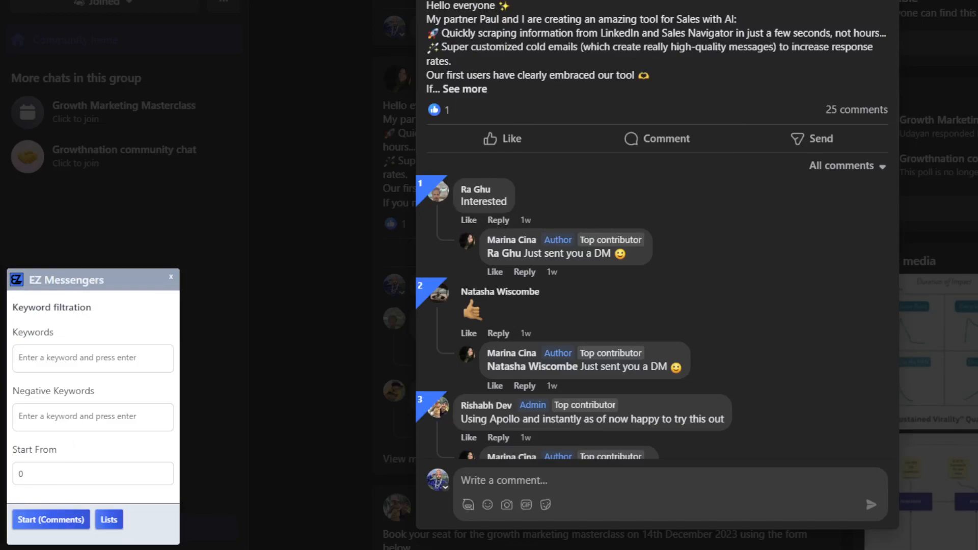
{"action": "left_click_drag", "start_coordinate": [11, 397], "coordinate": [94, 396]}
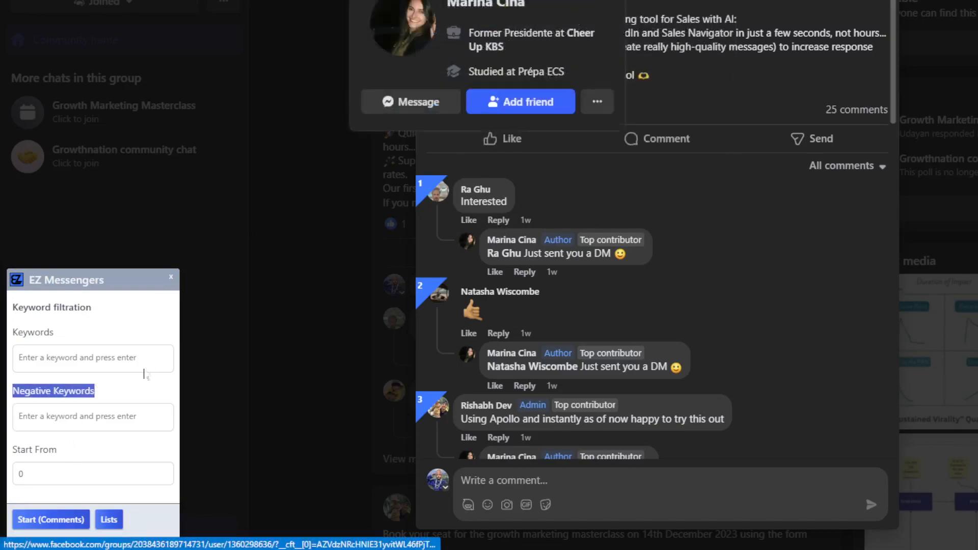
{"action": "left_click", "coordinate": [40, 411]}
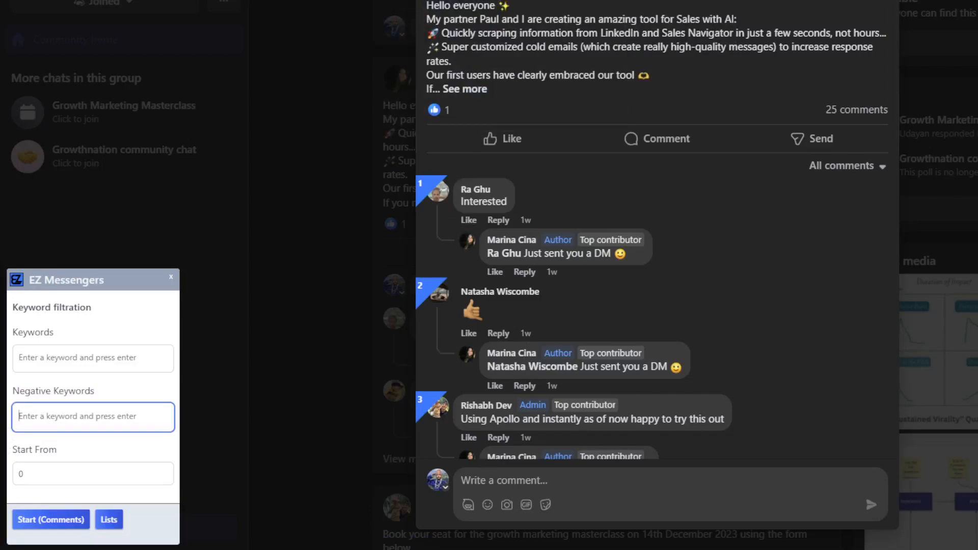
{"action": "scroll", "coordinate": [471, 377], "scroll_direction": "down", "scroll_amount": 4}
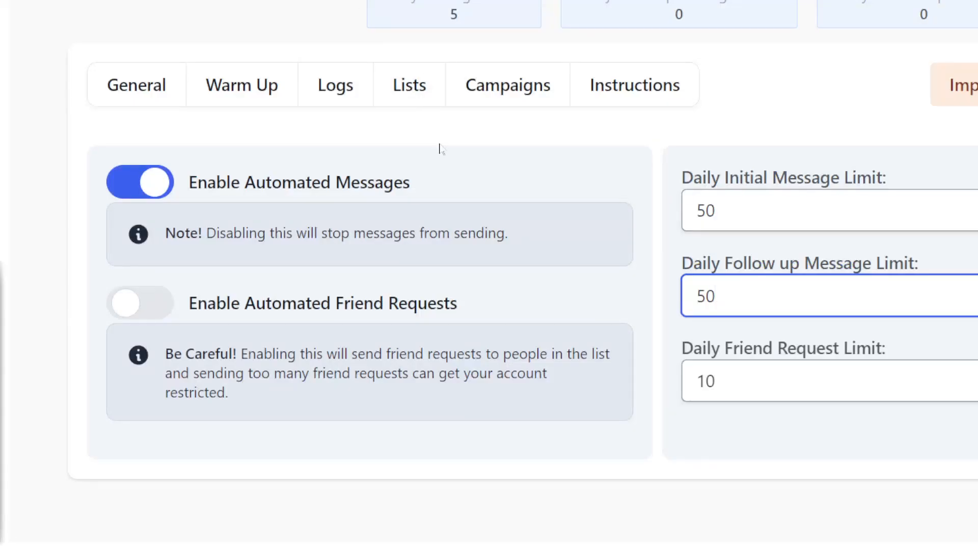
Step: Create a campaign named "growth marketing" in the EZ Messengers dashboard
{"action": "left_click", "coordinate": [490, 98]}
{"action": "left_click", "coordinate": [179, 351]}
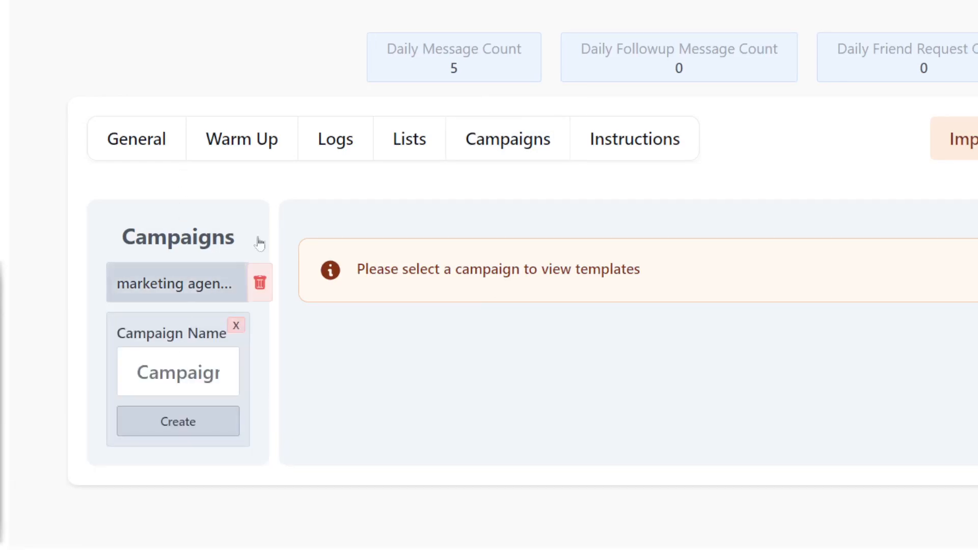
{"action": "left_click", "coordinate": [405, 148]}
{"action": "scroll", "coordinate": [389, 356], "scroll_direction": "down", "scroll_amount": 2}
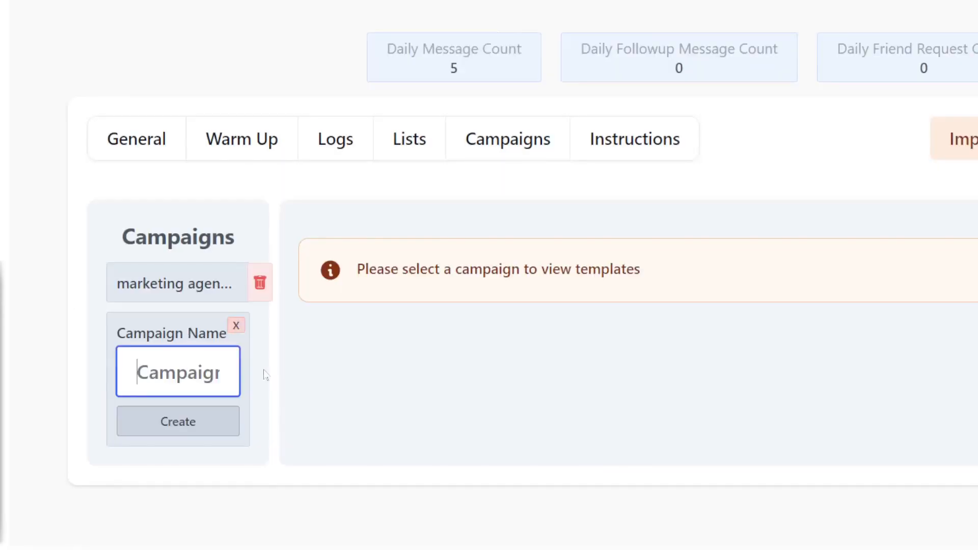
{"action": "type", "text": "growth marketing"}
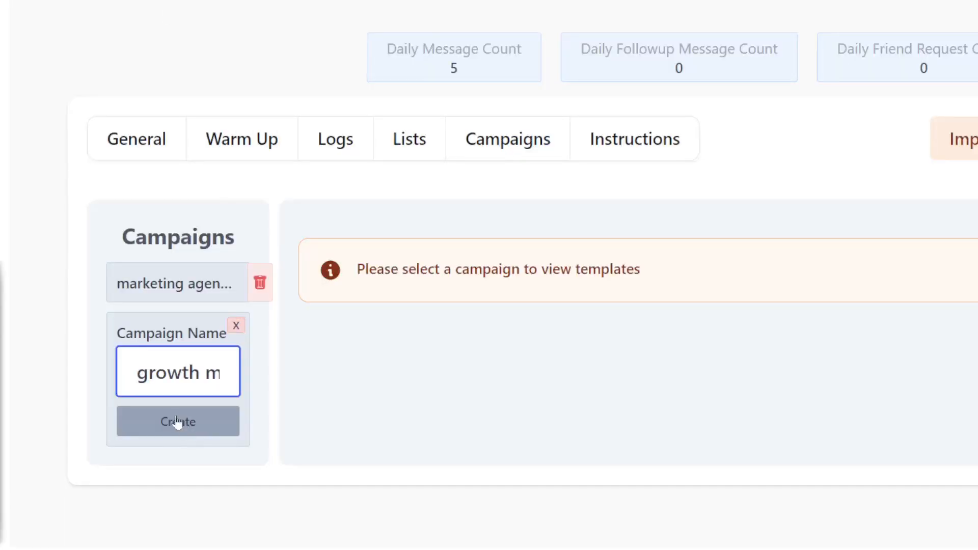
{"action": "left_click", "coordinate": [175, 421]}
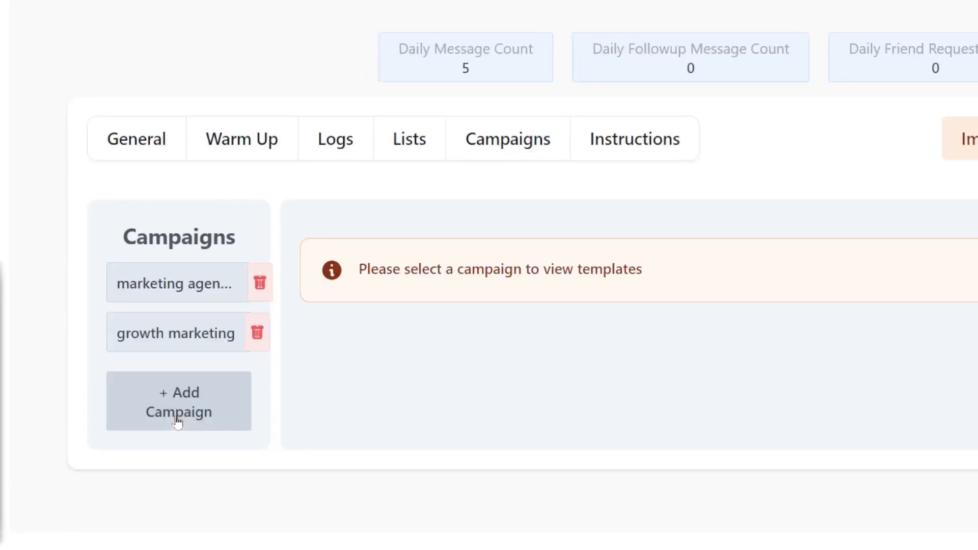
Step: Start a new message template in the growth marketing campaign with the greeting "Hi {firstName}"
{"action": "left_click", "coordinate": [181, 321]}
{"action": "scroll", "coordinate": [489, 448], "scroll_direction": "down", "scroll_amount": 3}
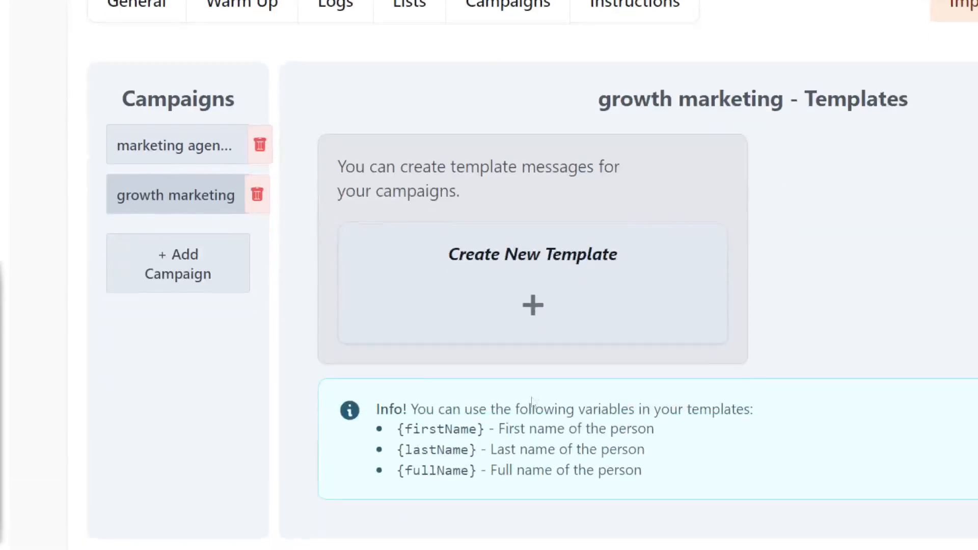
{"action": "left_click", "coordinate": [533, 306]}
{"action": "type", "text": "Hi {firstName}"}
{"action": "scroll", "coordinate": [509, 452], "scroll_direction": "down", "scroll_amount": 1}
{"action": "left_click_drag", "start_coordinate": [397, 419], "coordinate": [485, 419]}
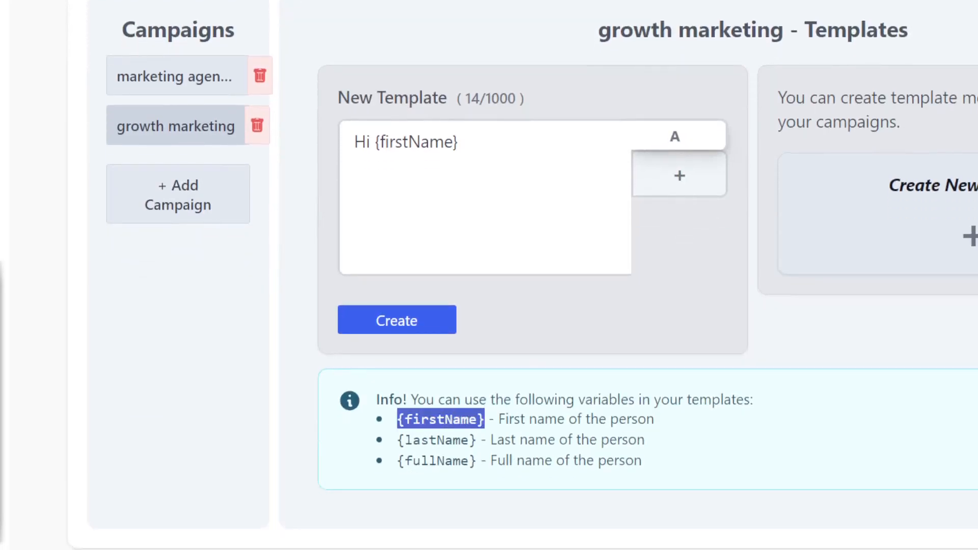
Step: Extend the greeting to say "I spotted your comment under" the post author's first name plus "'s post in the Growth marketing group."
{"action": "left_click", "coordinate": [460, 143]}
{"action": "type", "text": ", I spotted y"}
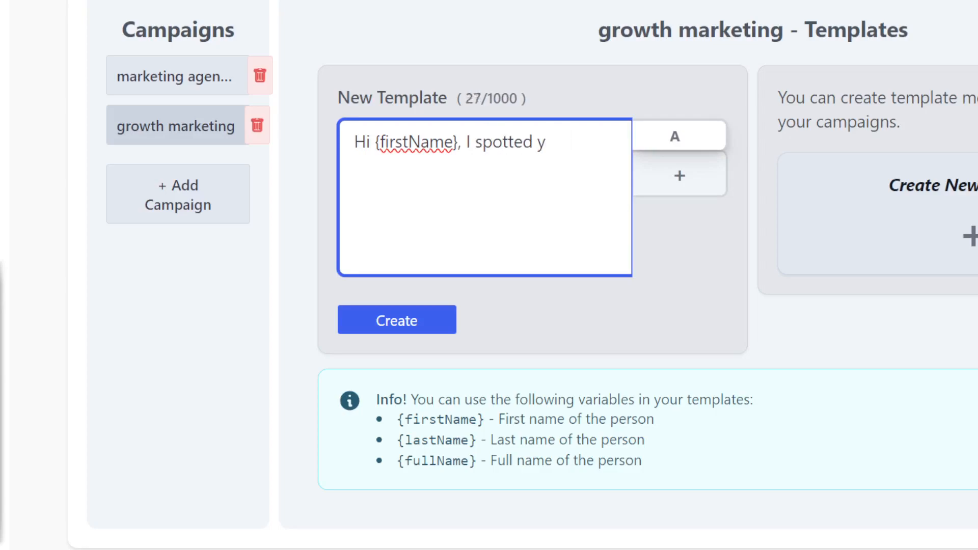
{"action": "type", "text": "our comment under"}
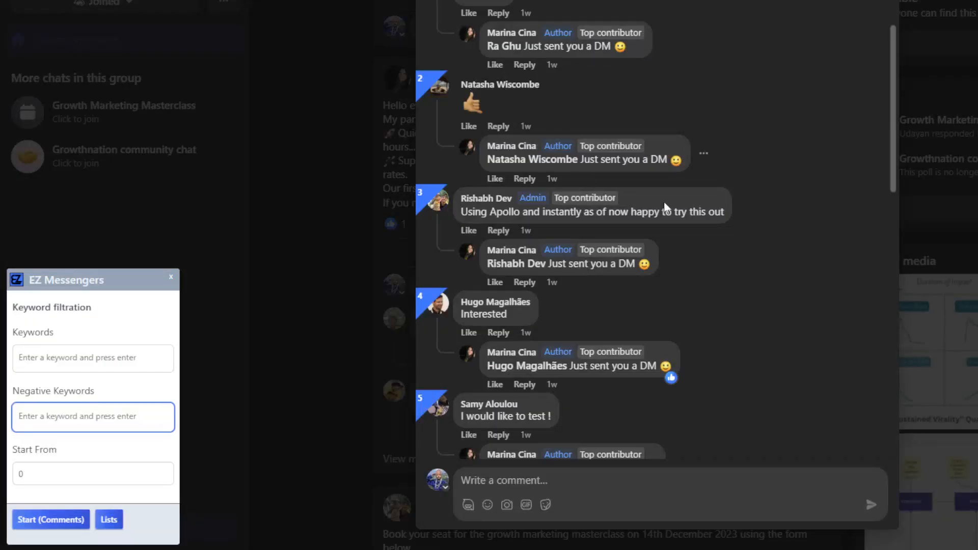
{"action": "scroll", "coordinate": [657, 306], "scroll_direction": "up", "scroll_amount": 4}
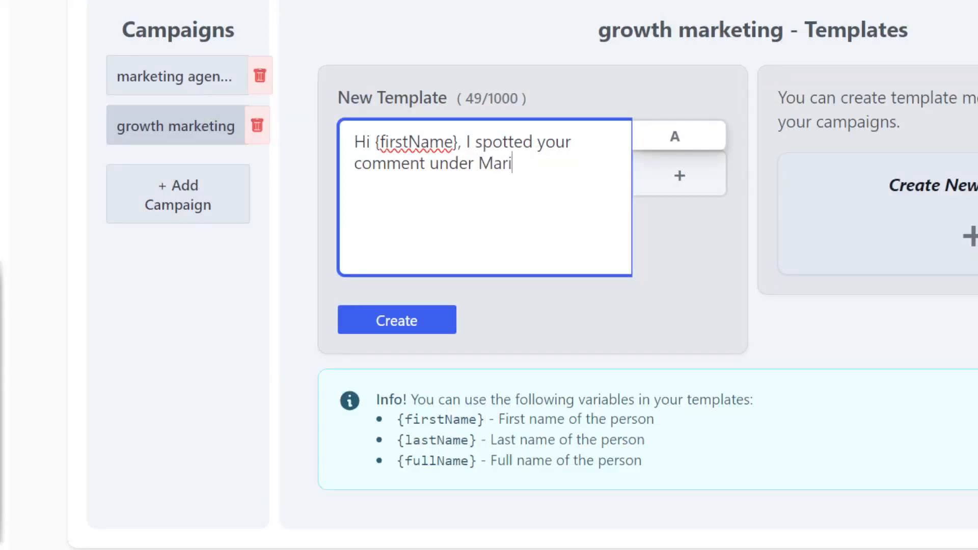
{"action": "type", "text": "na's post in the Gr"}
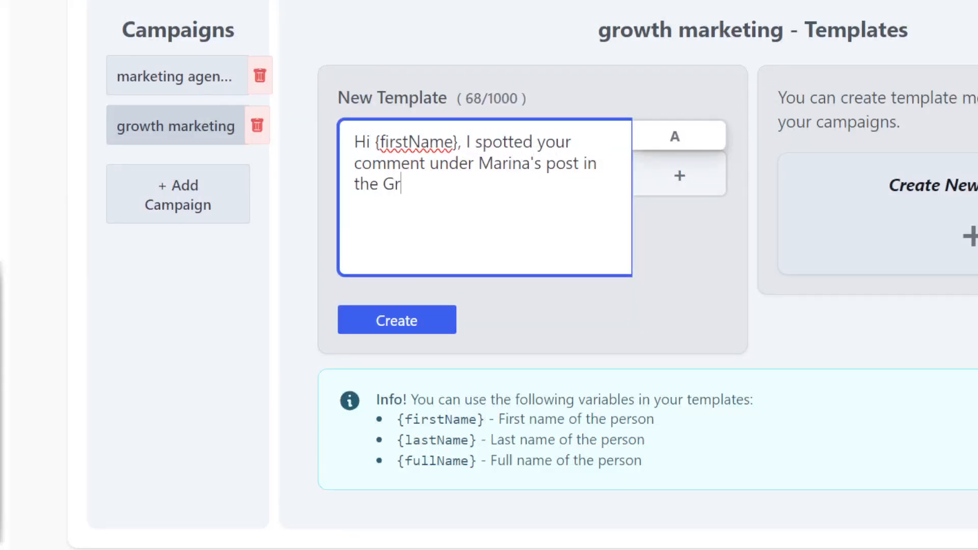
{"action": "type", "text": "owth marketing gr"}
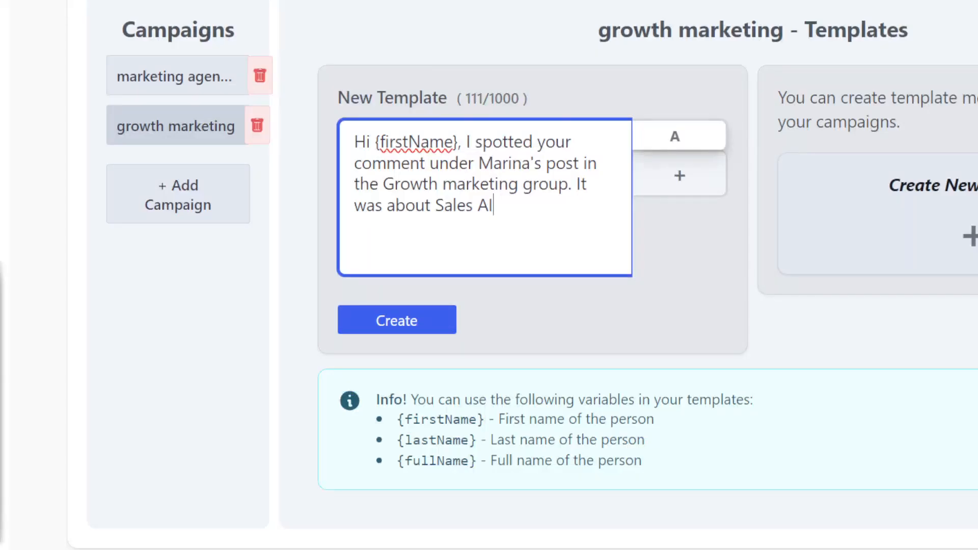
Step: Complete the sentence naming the post's topic so it reads "It was about a Sales AI tool."
{"action": "type", "text": "I"}
{"action": "left_click", "coordinate": [432, 206]}
{"action": "type", "text": "a"}
{"action": "key", "text": "End"}
{"action": "type", "text": "tool."}
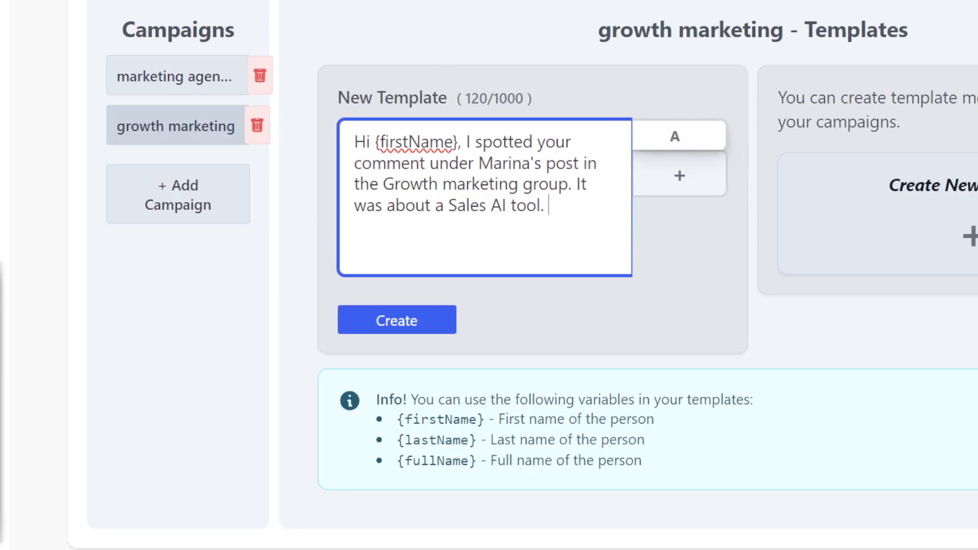
Step: Review the template's personalised parts: the commenter's first name, the comment, the post author, the group and the post's topic
{"action": "left_click_drag", "start_coordinate": [371, 142], "coordinate": [419, 163]}
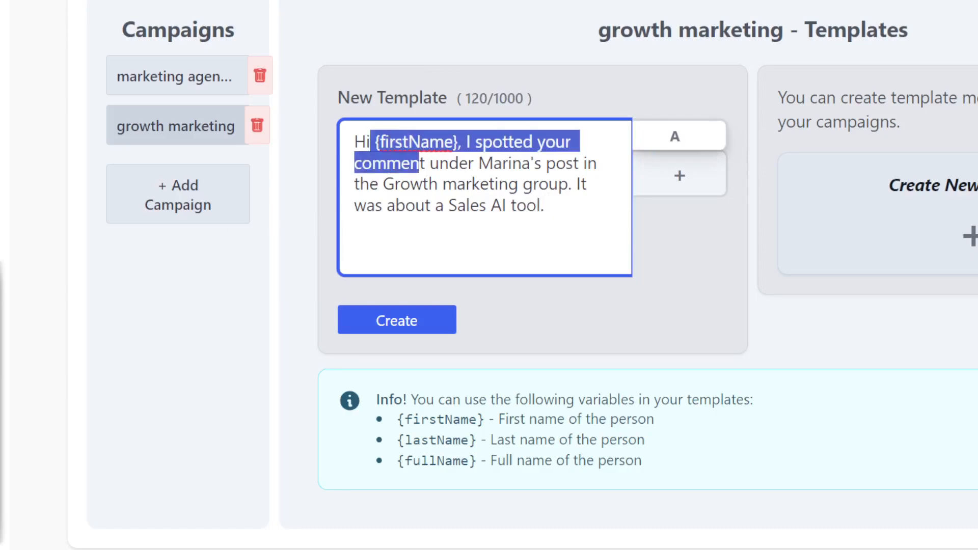
{"action": "left_click", "coordinate": [470, 142]}
{"action": "left_click_drag", "start_coordinate": [355, 164], "coordinate": [400, 163]}
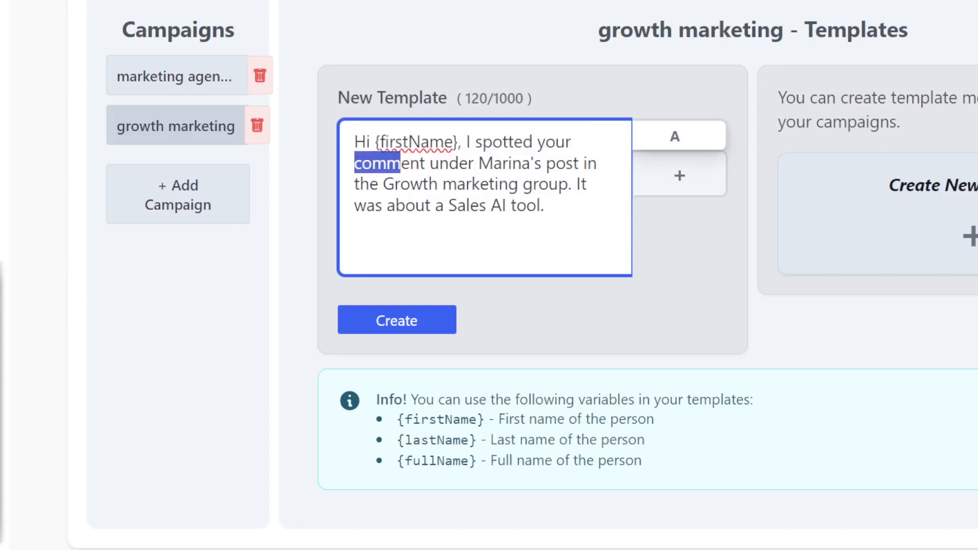
{"action": "left_click_drag", "start_coordinate": [479, 163], "coordinate": [541, 163]}
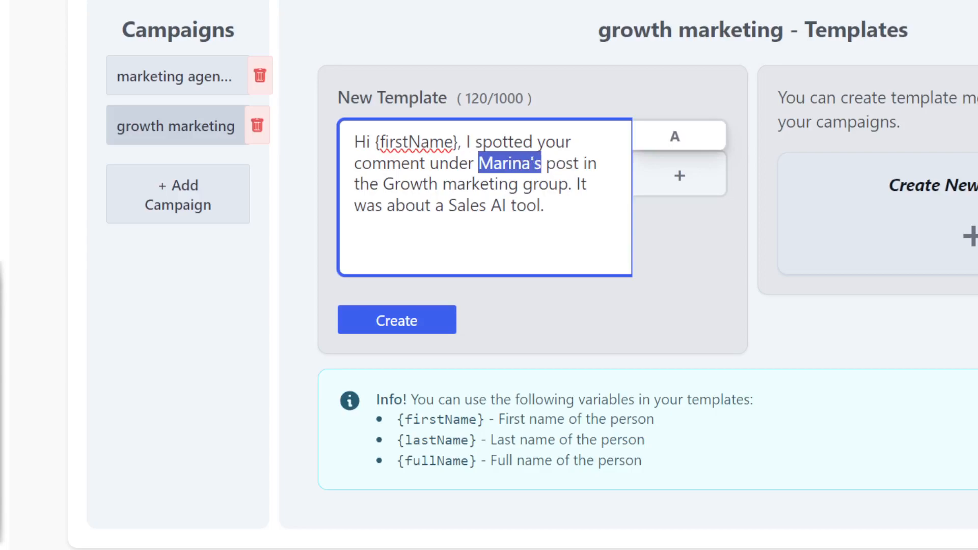
{"action": "left_click", "coordinate": [579, 163]}
{"action": "left_click", "coordinate": [531, 164]}
{"action": "left_click_drag", "start_coordinate": [383, 184], "coordinate": [559, 184]}
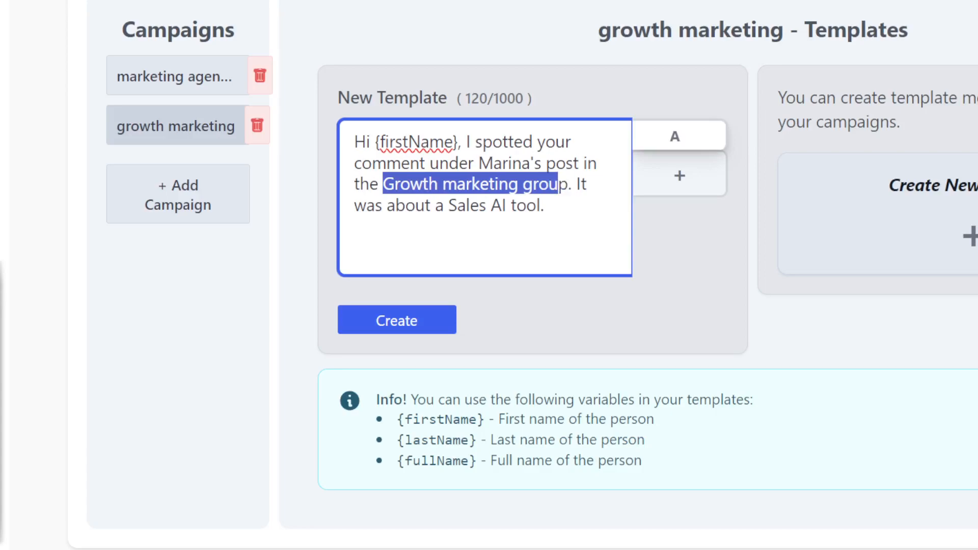
{"action": "left_click_drag", "start_coordinate": [448, 205], "coordinate": [468, 205]}
{"action": "left_click_drag", "start_coordinate": [550, 205], "coordinate": [410, 163]}
Step: End the message with the question "Did you ever get to check it out?" and review the closing text
{"action": "left_click", "coordinate": [550, 205]}
{"action": "type", "text": "Did you ever g"}
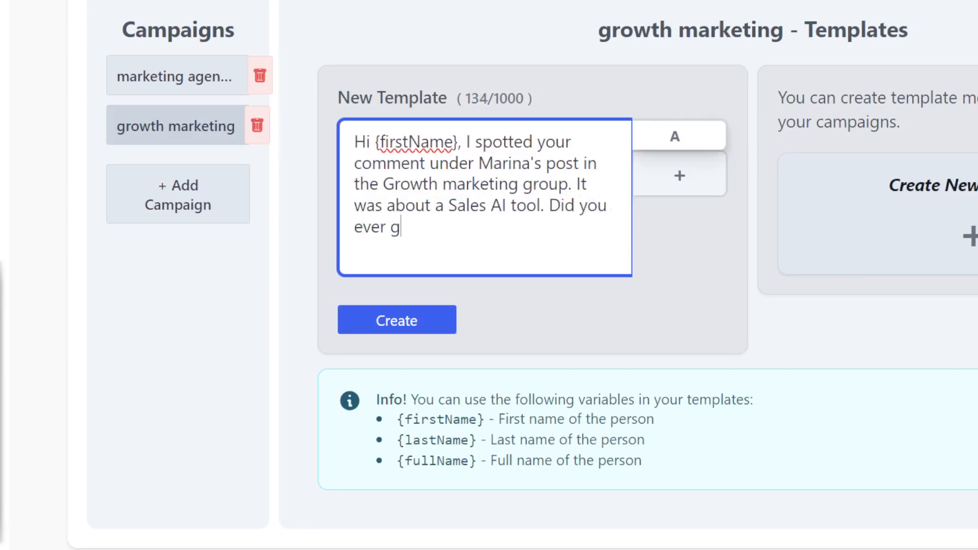
{"action": "type", "text": "et to check it out>"}
{"action": "key", "text": "BackSpace"}
{"action": "type", "text": "?"}
{"action": "left_click_drag", "start_coordinate": [534, 227], "coordinate": [540, 205]}
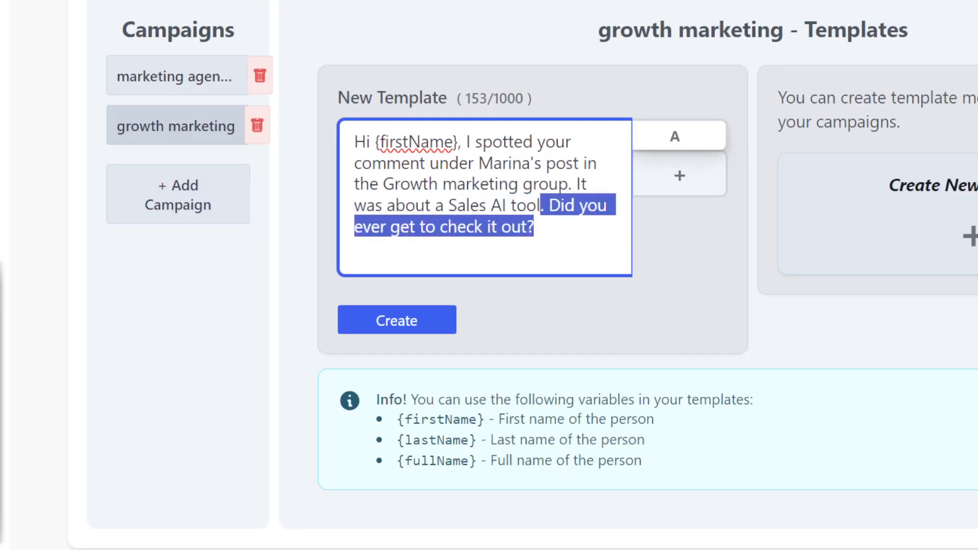
{"action": "left_click_drag", "start_coordinate": [544, 206], "coordinate": [537, 206]}
{"action": "left_click", "coordinate": [543, 227]}
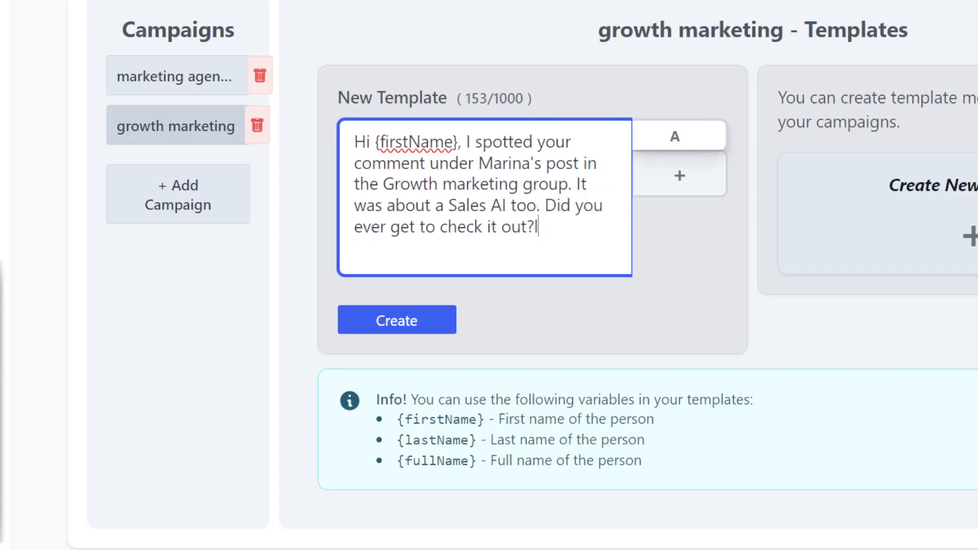
{"action": "key", "text": "BackSpace"}
Step: Copy the whole message into a new variant B and reword its opening to "I saw your interest in" the author's post
{"action": "key", "text": "ctrl+a"}
{"action": "key", "text": "ctrl+c"}
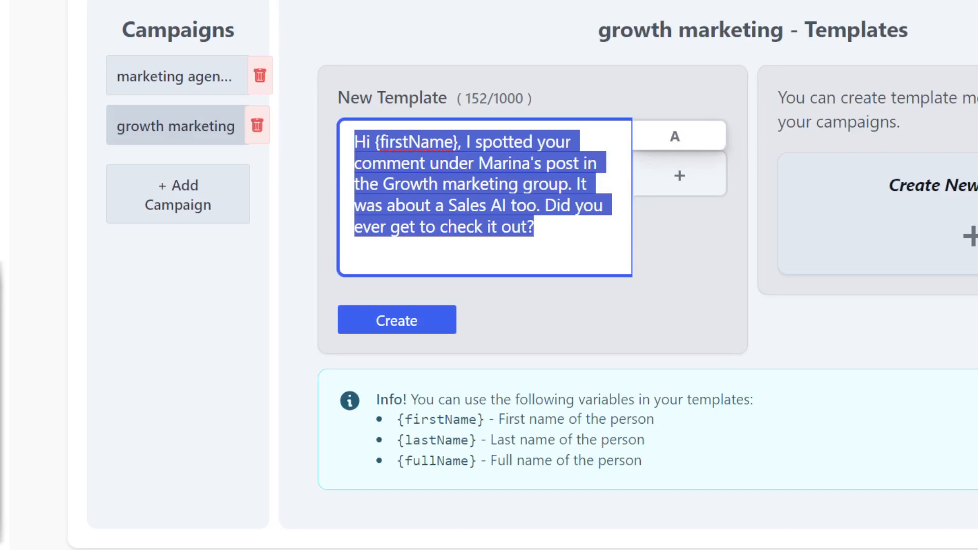
{"action": "left_click", "coordinate": [679, 176]}
{"action": "key", "text": "ctrl+v"}
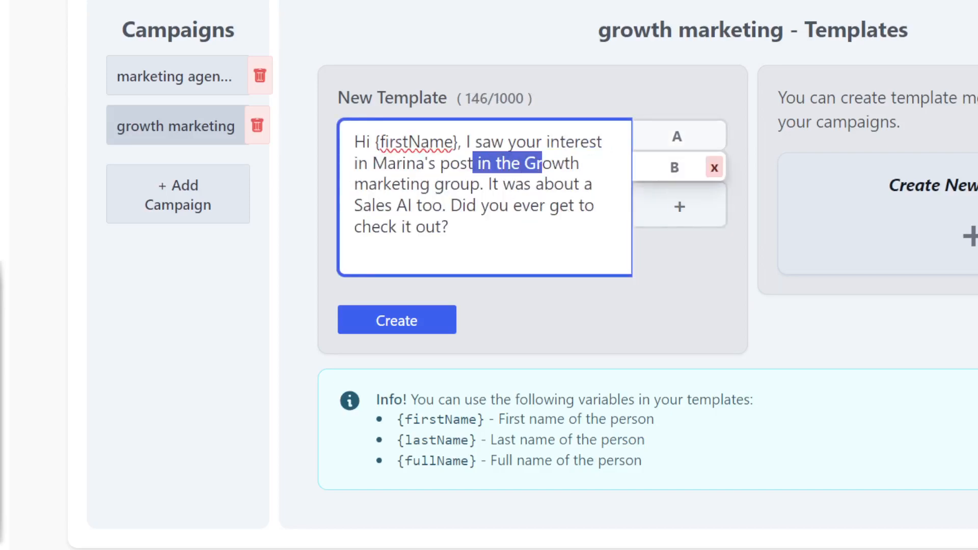
Step: Replace variant B's text following "post" with "about a sales ai tool"
{"action": "left_click_drag", "start_coordinate": [542, 163], "coordinate": [442, 205]}
{"action": "key", "text": "BackSpace"}
{"action": "type", "text": "about a sales ai tool"}
{"action": "key", "text": "ctrl+shift+End"}
Step: Add the sentence "It was in the growth hacking group." to variant B
{"action": "type", "text": ". It eas in"}
{"action": "key", "text": "BackSpace"}
{"action": "key", "text": "BackSpace"}
{"action": "key", "text": "BackSpace"}
{"action": "key", "text": "BackSpace"}
{"action": "key", "text": "BackSpace"}
{"action": "key", "text": "BackSpace"}
{"action": "type", "text": "was in the growth hacking goeu"}
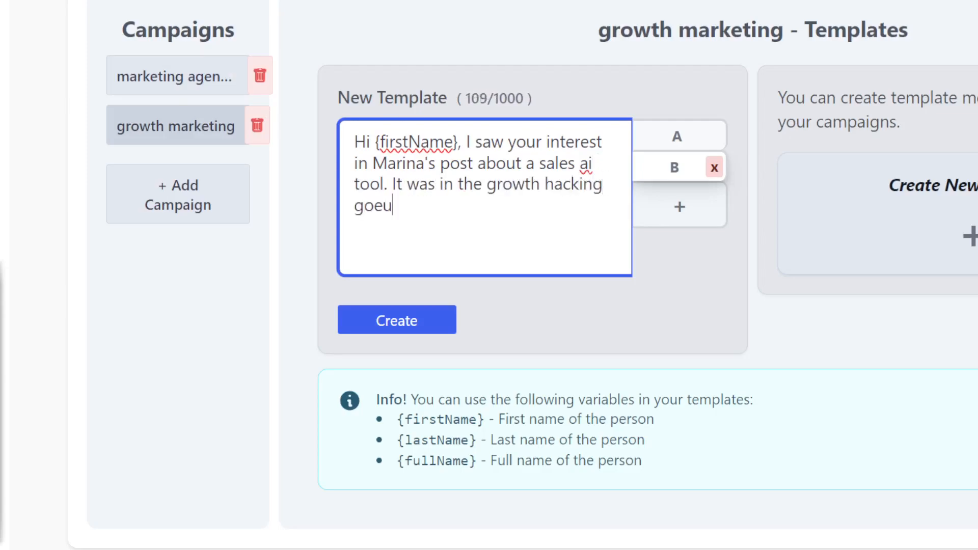
{"action": "key", "text": "BackSpace"}
{"action": "key", "text": "BackSpace"}
{"action": "key", "text": "BackSpace"}
{"action": "type", "text": "roup. It s"}
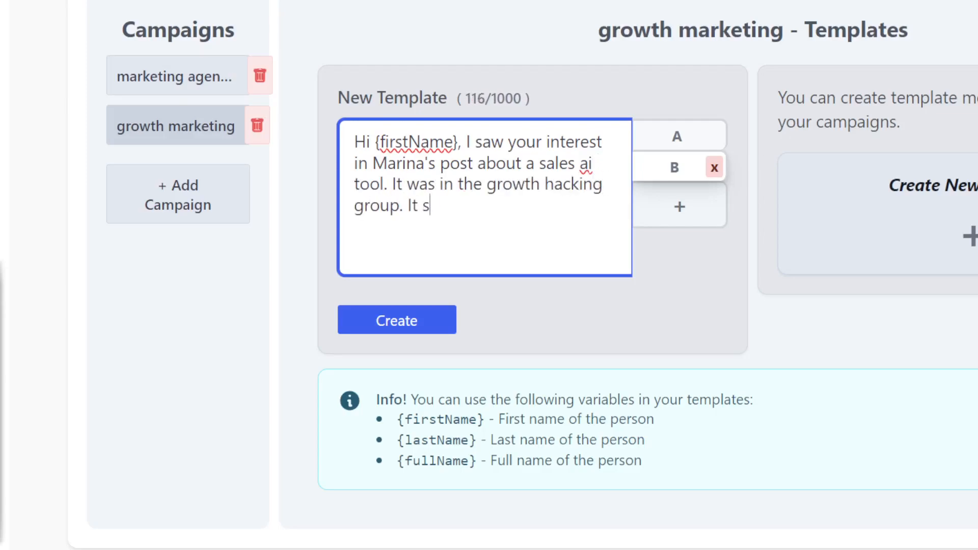
Step: Finish variant B with "It sounds really cool, I want to check it out! have you tried it yet?"
{"action": "type", "text": "ounds really cool, I want to dh"}
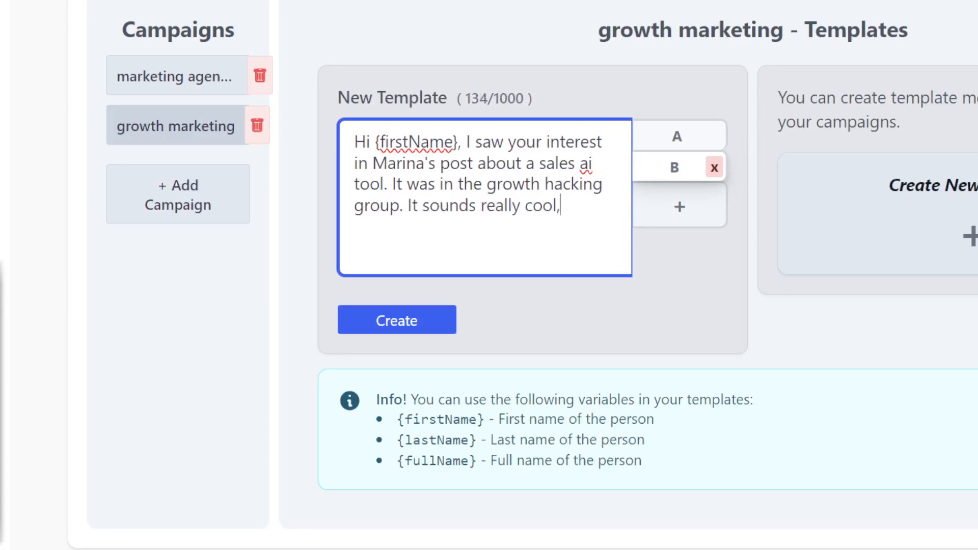
{"action": "key", "text": "BackSpace"}
{"action": "key", "text": "BackSpace"}
{"action": "type", "text": "check it out"}
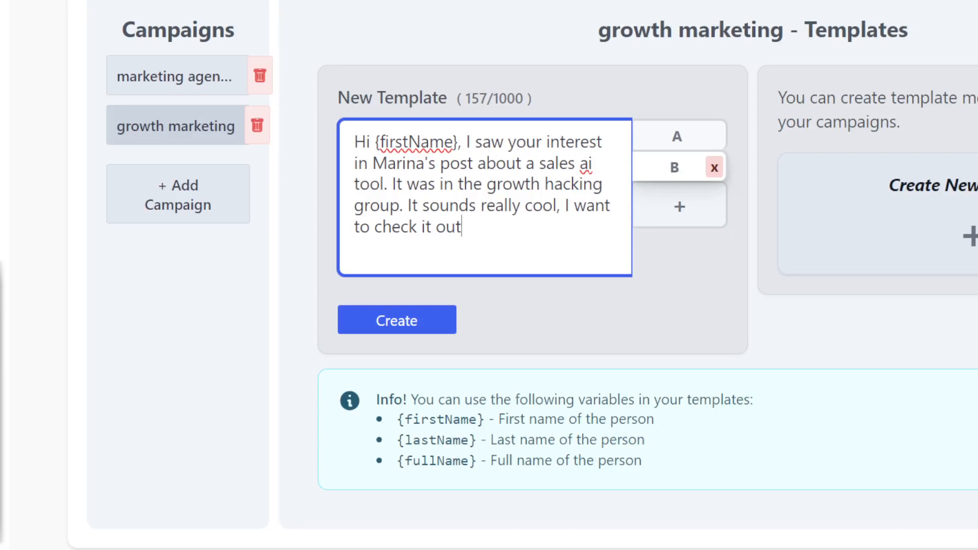
{"action": "type", "text": ", ahye yo"}
{"action": "key", "text": "BackSpace"}
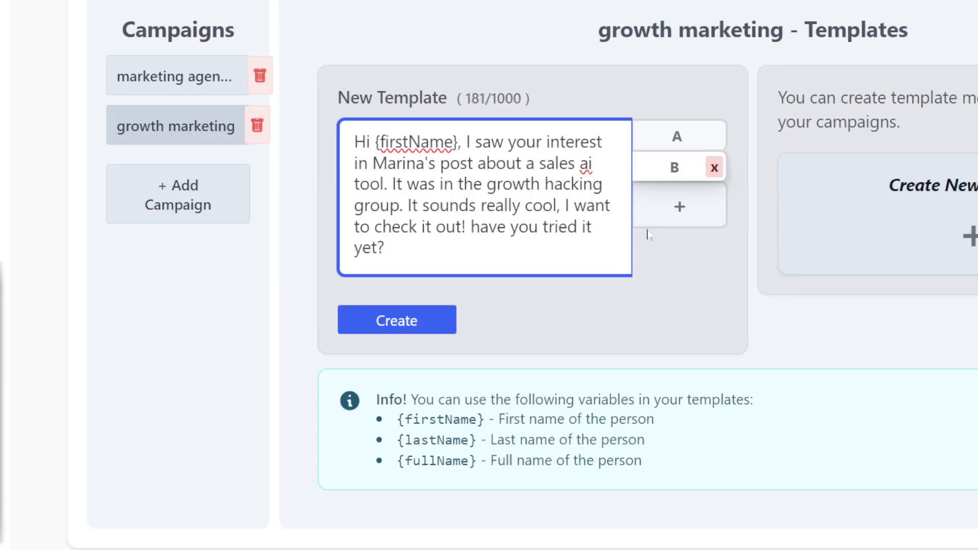
Step: Create the first message template for the growth marketing campaign and show its variants B and A
{"action": "left_click_drag", "start_coordinate": [565, 254], "coordinate": [449, 265]}
{"action": "left_click", "coordinate": [421, 311]}
{"action": "left_click", "coordinate": [657, 167]}
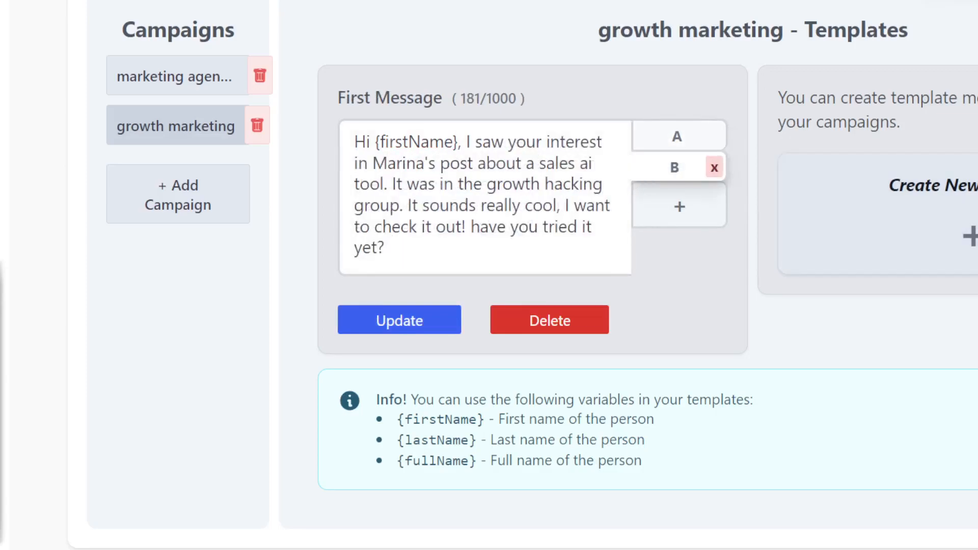
{"action": "left_click", "coordinate": [652, 141]}
Step: Create a follow-up template reading "Hi {firstName}, I still have access. Did you?" for the growth marketing campaign
{"action": "left_click", "coordinate": [972, 122]}
{"action": "type", "text": ", I still have access. Dd"}
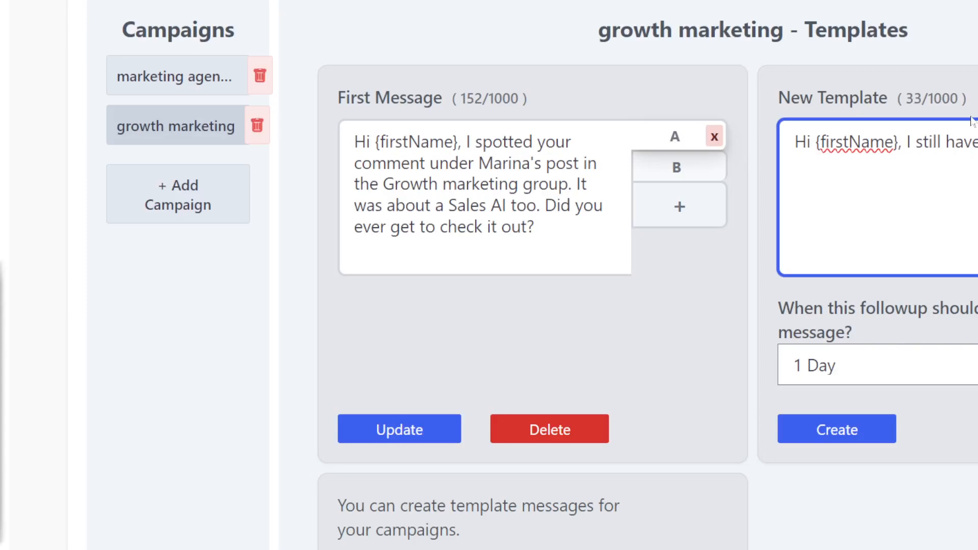
{"action": "key", "text": "BackSpace"}
{"action": "type", "text": "id you?"}
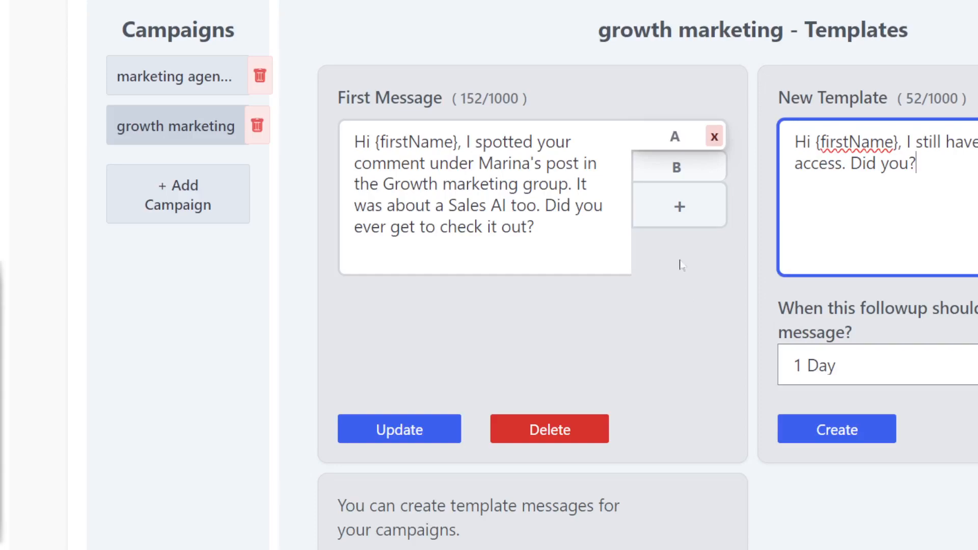
{"action": "scroll", "coordinate": [681, 264], "scroll_direction": "down", "scroll_amount": 3}
{"action": "left_click", "coordinate": [795, 299]}
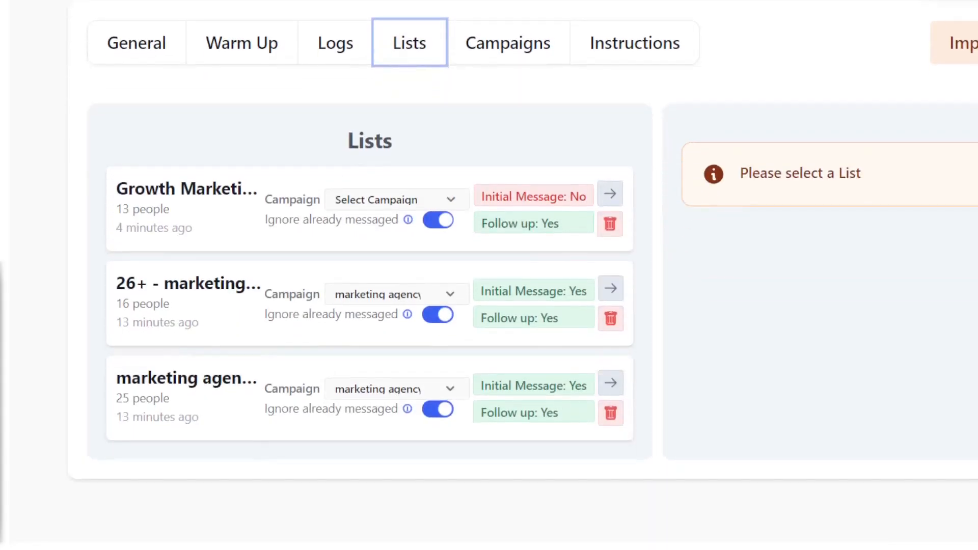
Step: Assign the growth marketing campaign to the Growth Marketing list and set its Initial Message to Yes
{"action": "left_click", "coordinate": [364, 203]}
{"action": "left_click", "coordinate": [379, 251]}
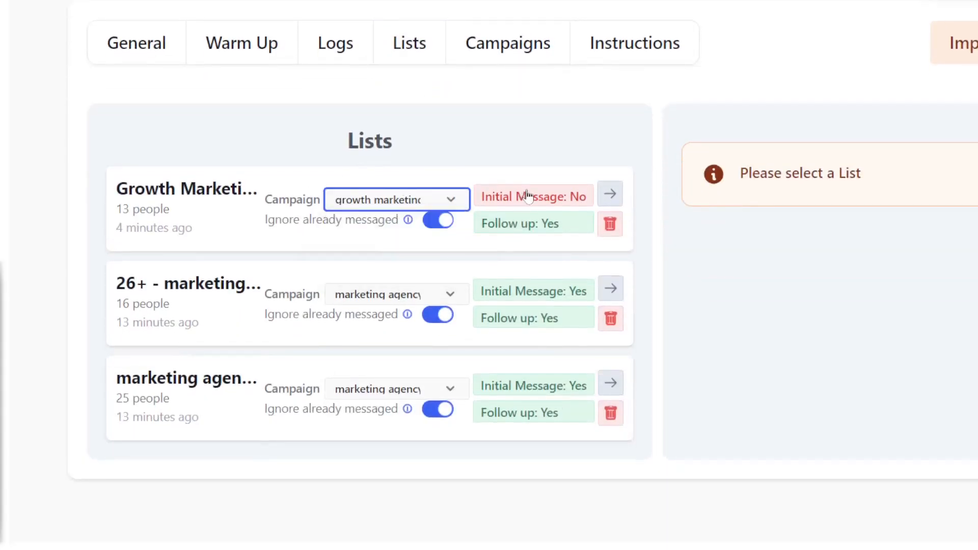
{"action": "left_click", "coordinate": [532, 199]}
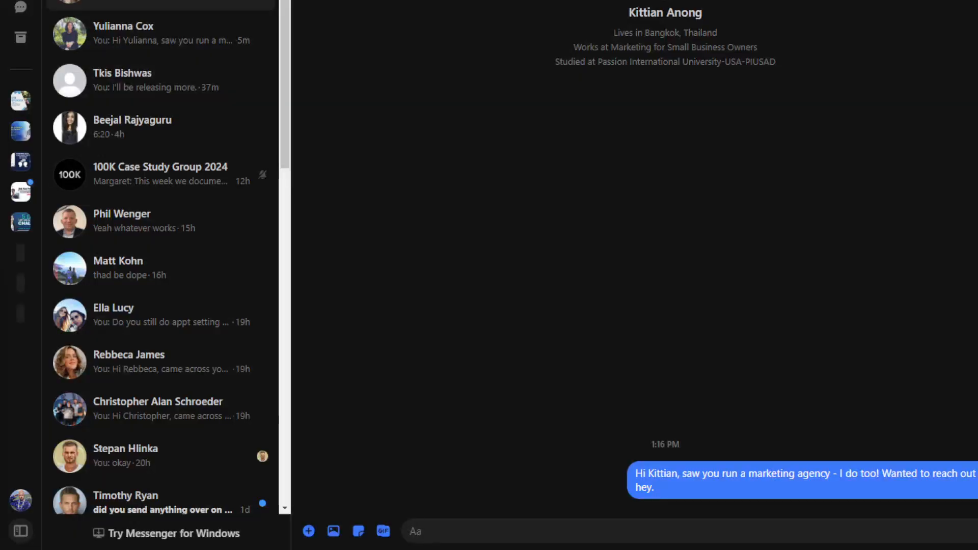
Step: Review a recent outreach conversation in Messenger and return to EZ Messengers to view its general settings
{"action": "left_click", "coordinate": [175, 27]}
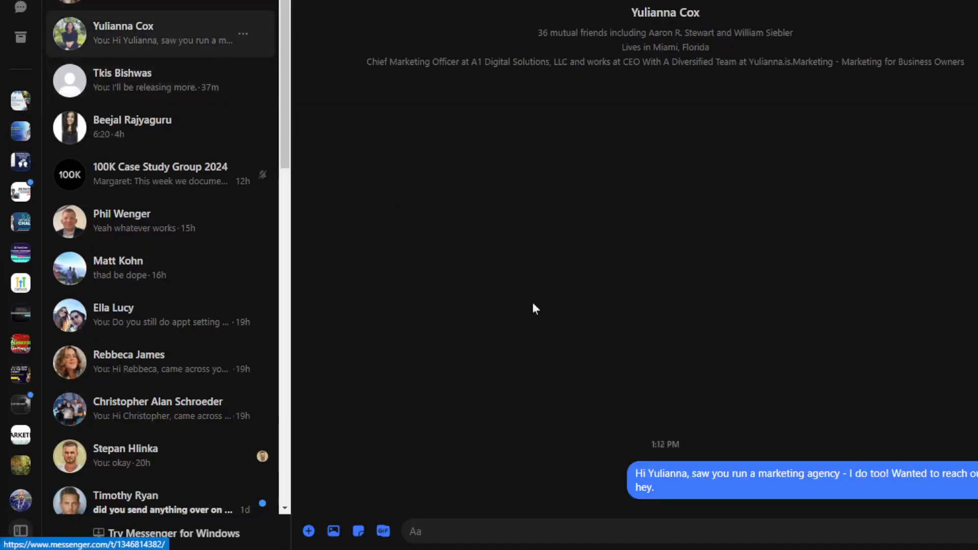
{"action": "left_click", "coordinate": [260, 2]}
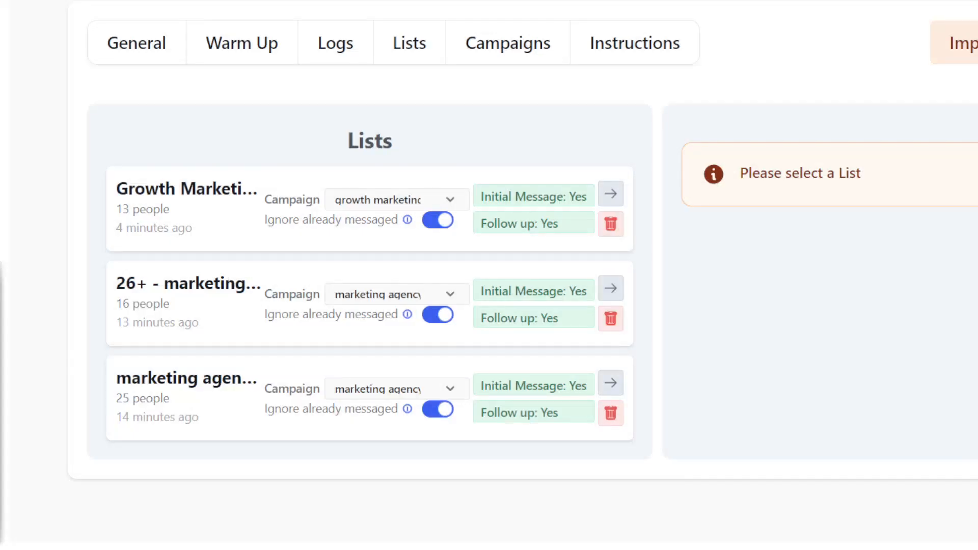
{"action": "left_click", "coordinate": [141, 43]}
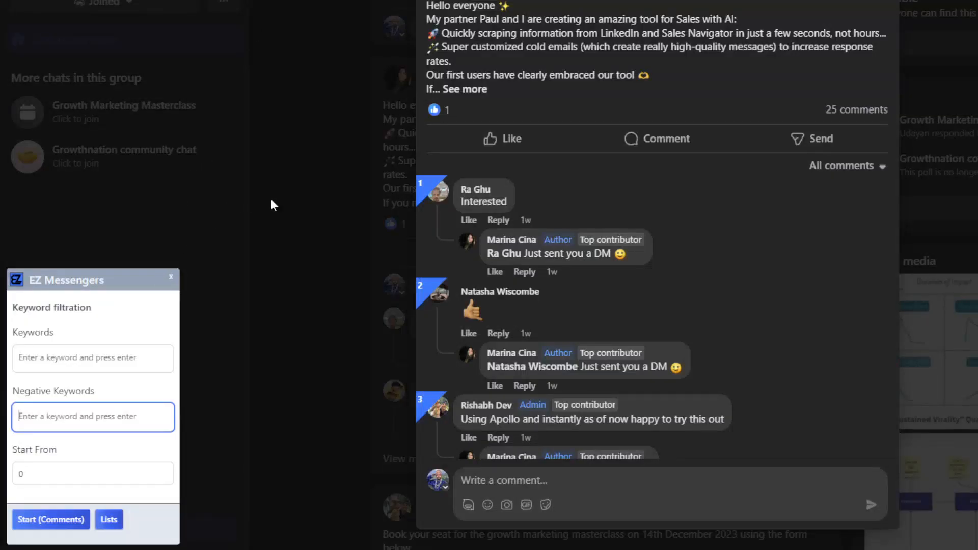
Step: Close the group post on Facebook and open the "Data Entry Lead Generation Crash Course" video from the video search results
{"action": "left_click", "coordinate": [265, 198]}
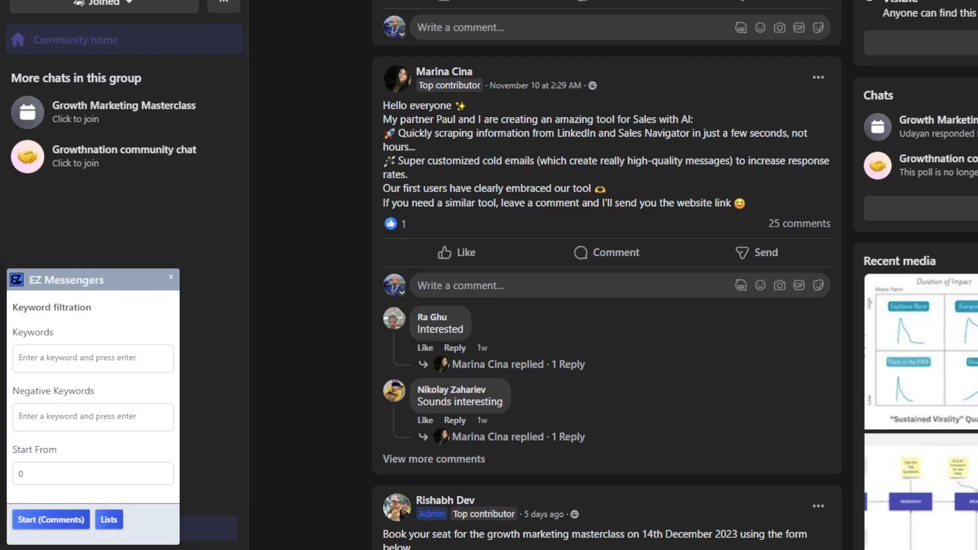
{"action": "left_click", "coordinate": [117, 1]}
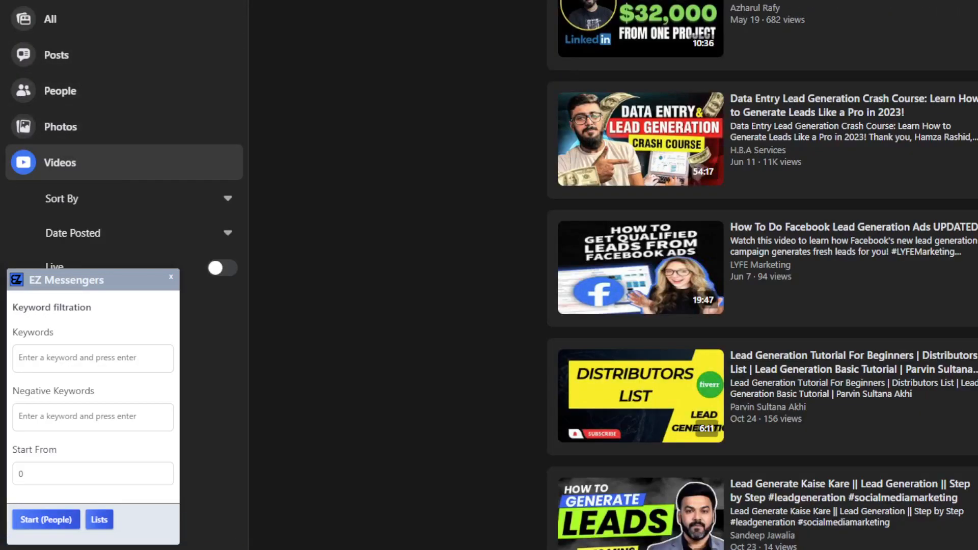
{"action": "left_click", "coordinate": [787, 102]}
{"action": "left_click", "coordinate": [736, 108]}
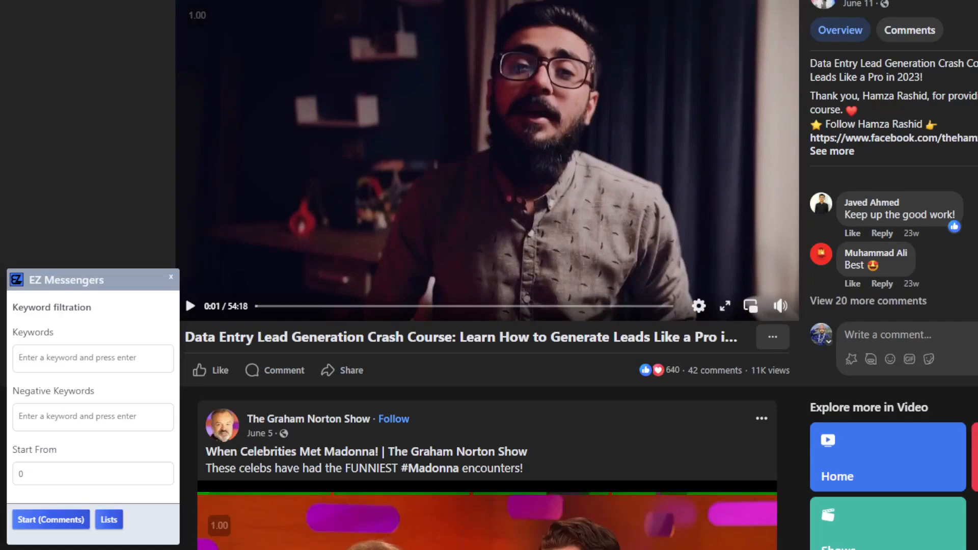
Step: Look through the comments on the crash course video and return to the video search results
{"action": "scroll", "coordinate": [965, 209], "scroll_direction": "down", "scroll_amount": 1}
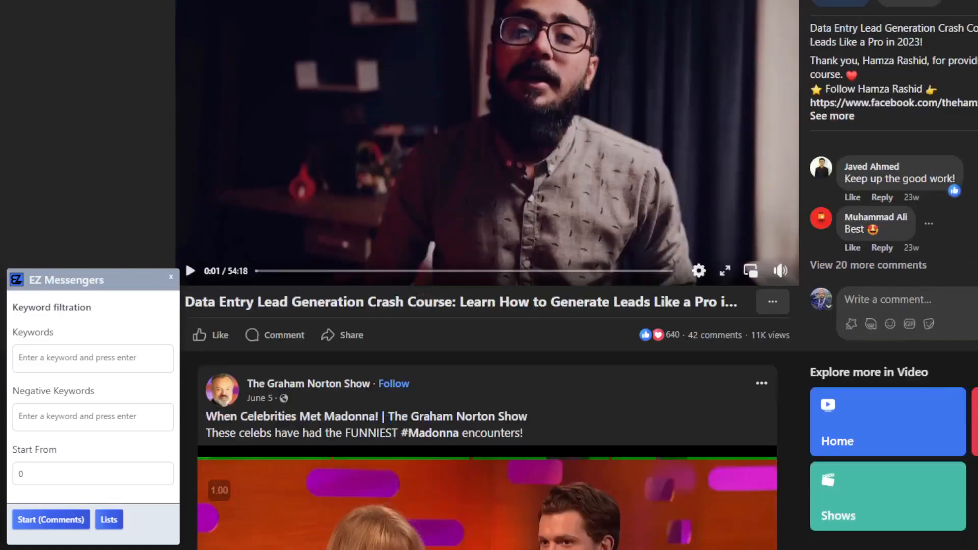
{"action": "scroll", "coordinate": [902, 188], "scroll_direction": "down", "scroll_amount": 4}
{"action": "scroll", "coordinate": [964, 219], "scroll_direction": "up", "scroll_amount": 5}
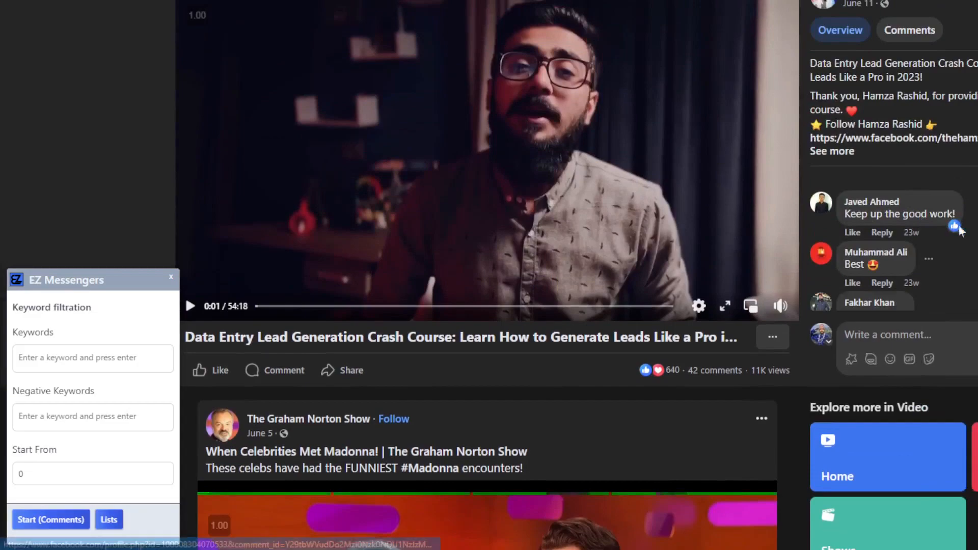
{"action": "scroll", "coordinate": [965, 218], "scroll_direction": "down", "scroll_amount": 3}
{"action": "scroll", "coordinate": [964, 218], "scroll_direction": "up", "scroll_amount": 3}
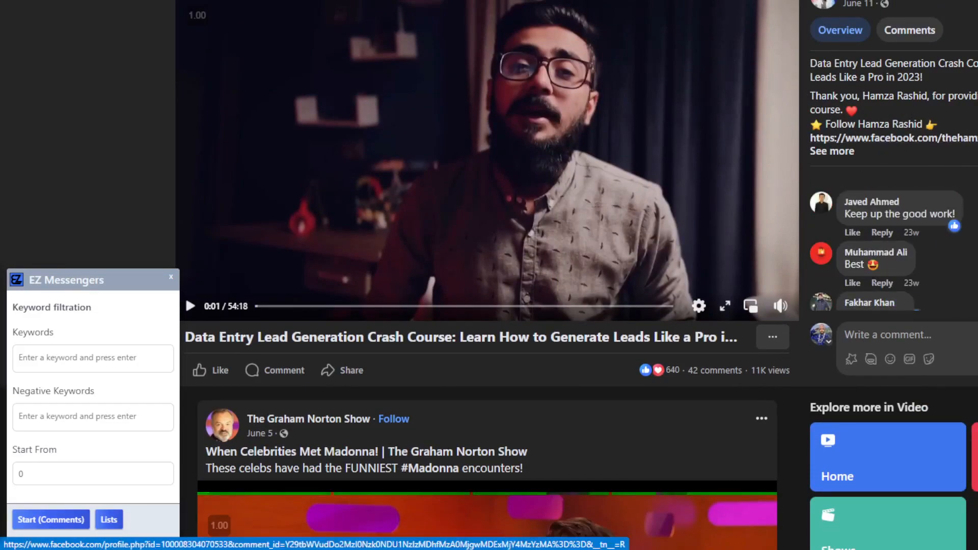
{"action": "mouse_move", "coordinate": [884, 63]}
{"action": "left_mouse_down"}
{"action": "mouse_move", "coordinate": [814, 78]}
{"action": "mouse_move", "coordinate": [892, 63]}
{"action": "left_mouse_up"}
{"action": "left_click", "coordinate": [935, 132]}
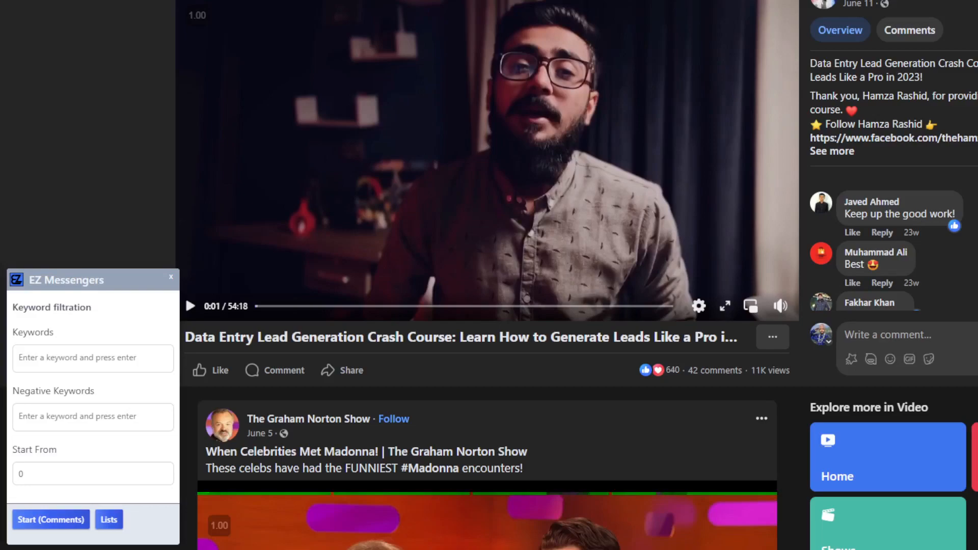
{"action": "key", "text": "alt+Left"}
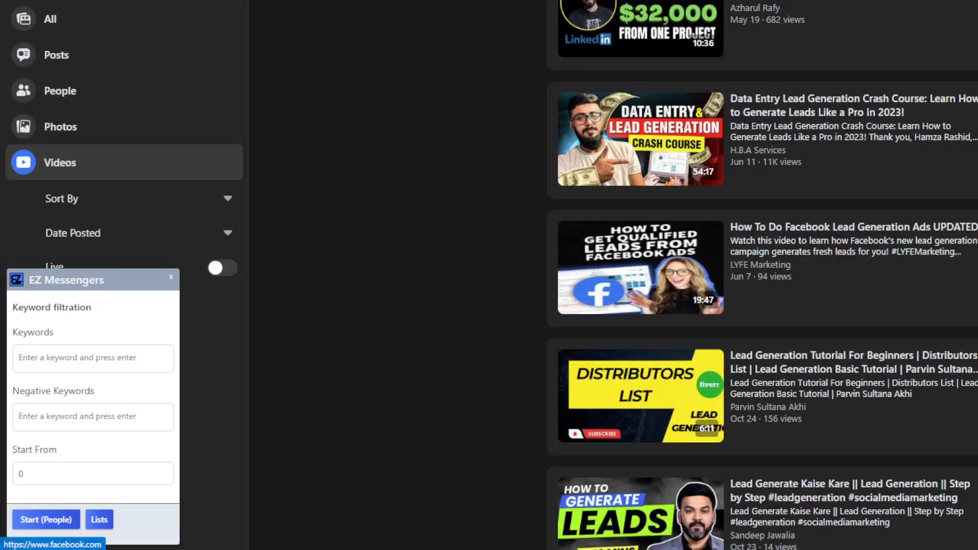